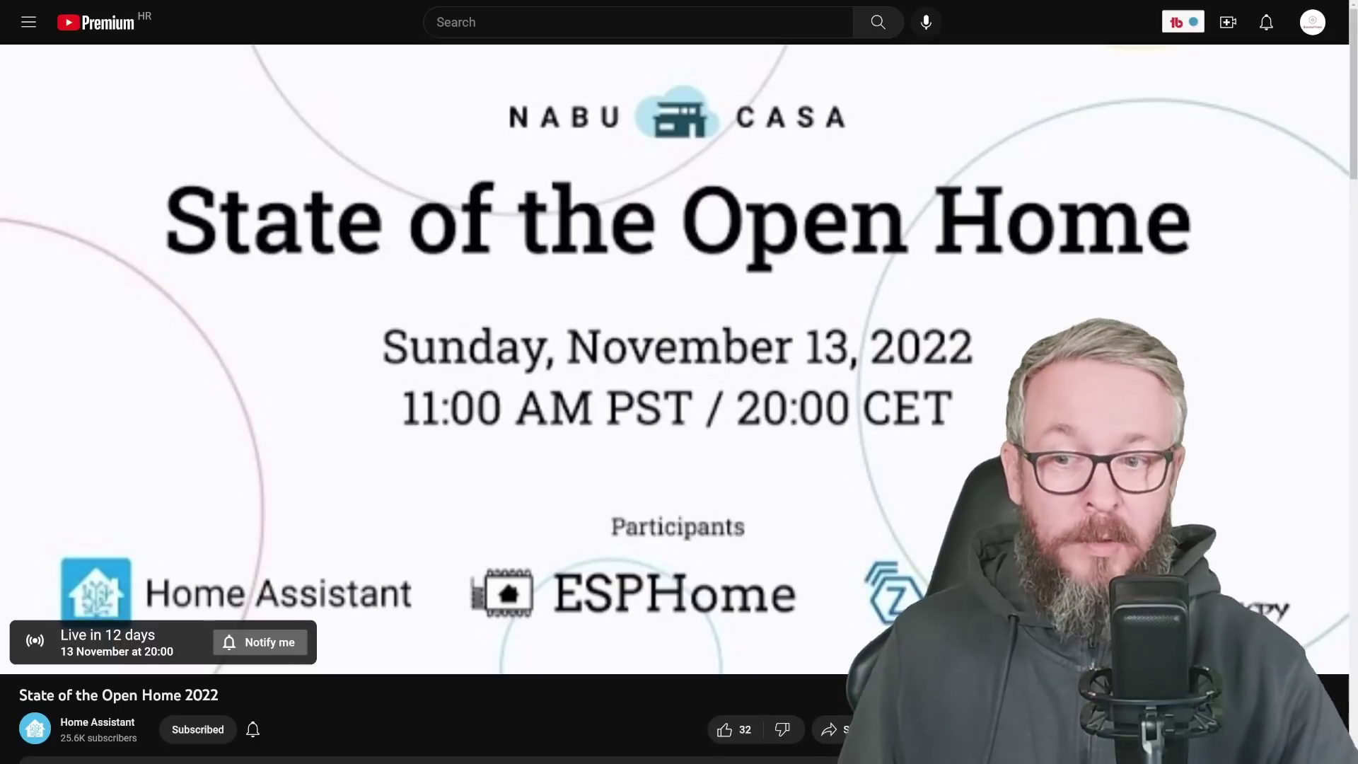
- Turn on the notification for the State of the Open Home 2022 live stream and like the video
left_click(259, 641)
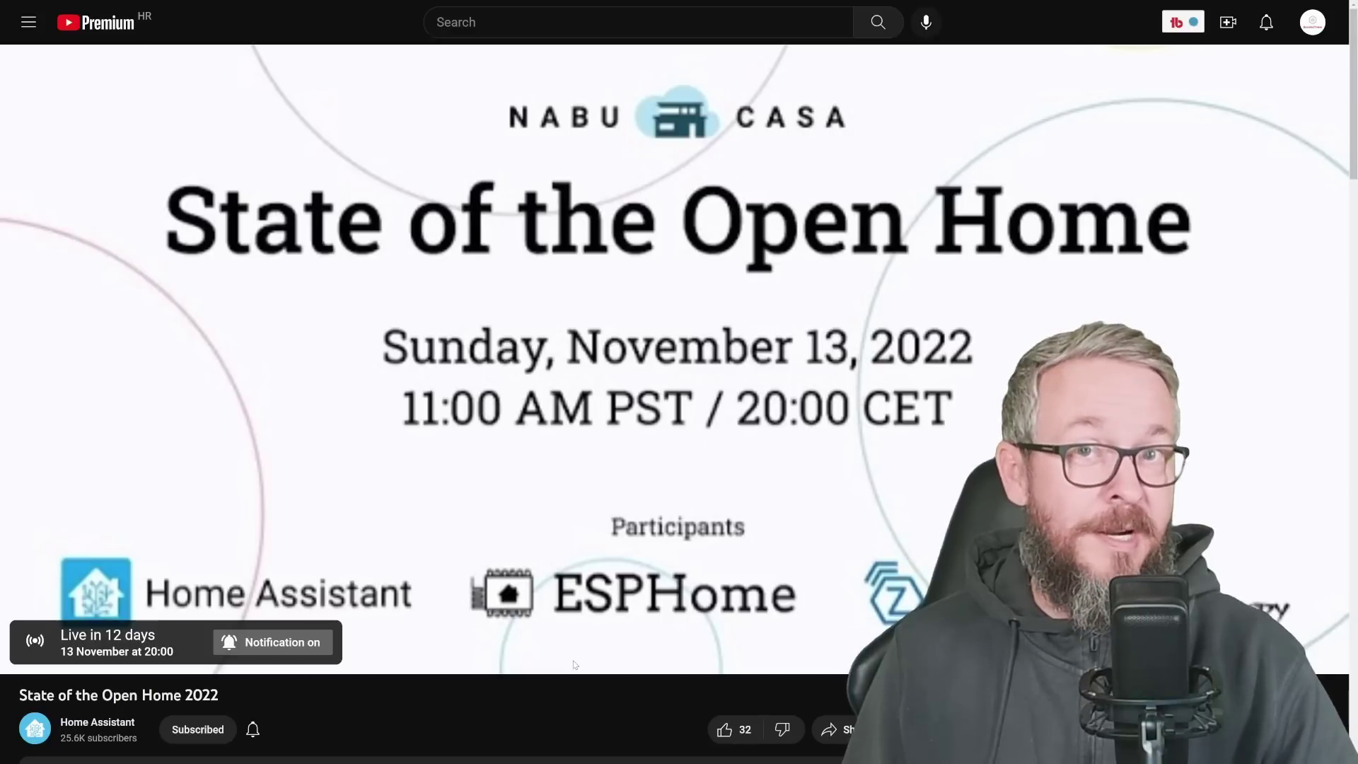
left_click(723, 731)
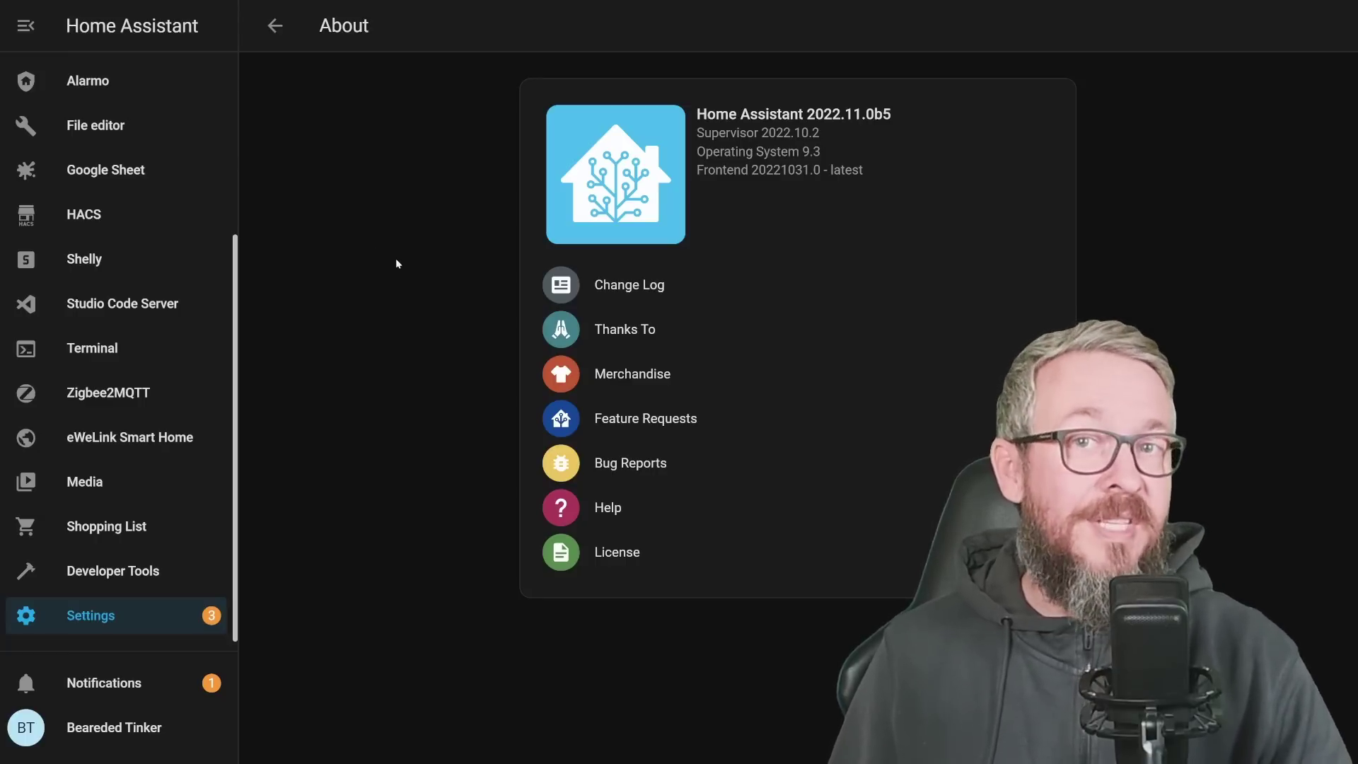
- Check the installed Home Assistant version and read the Tile card and Statistic card sections of the release notes
left_click_drag(900, 111, 875, 113)
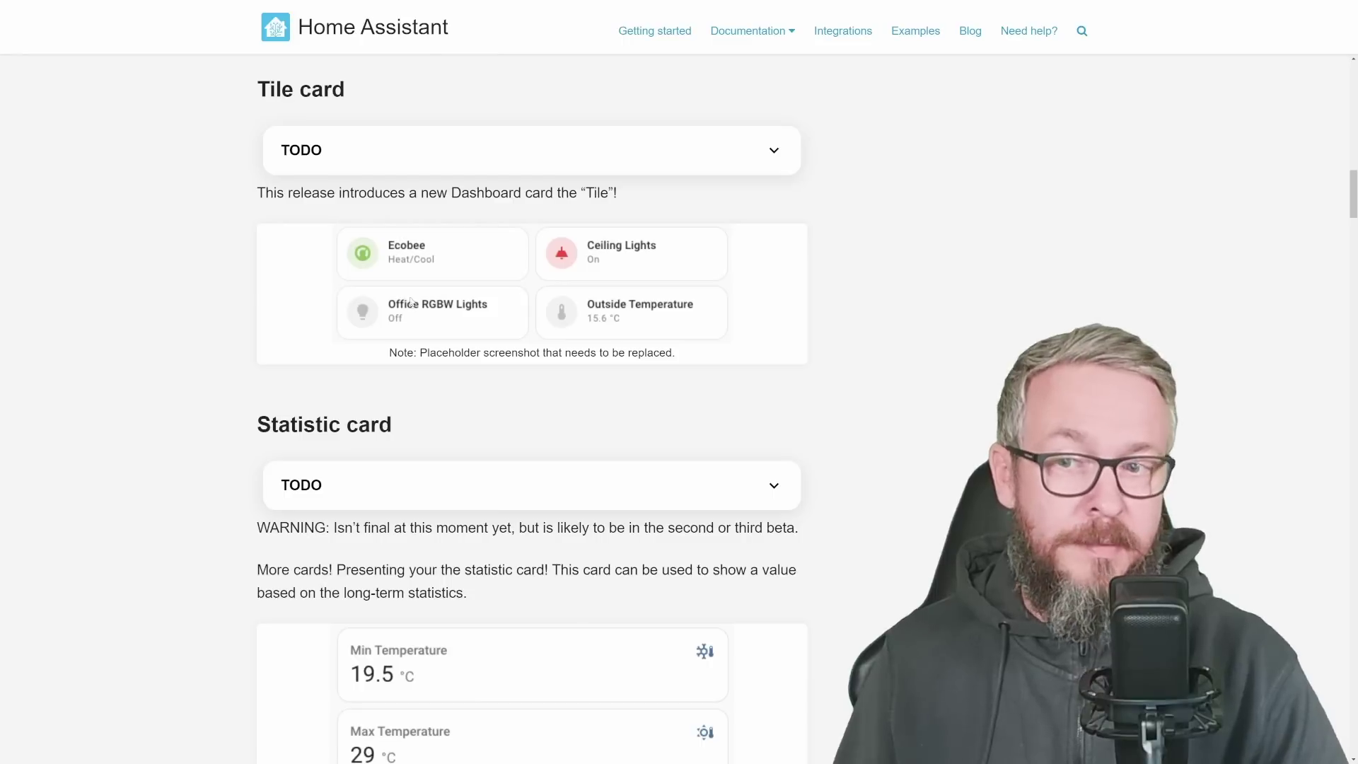
scroll(465, 569, "down", 3)
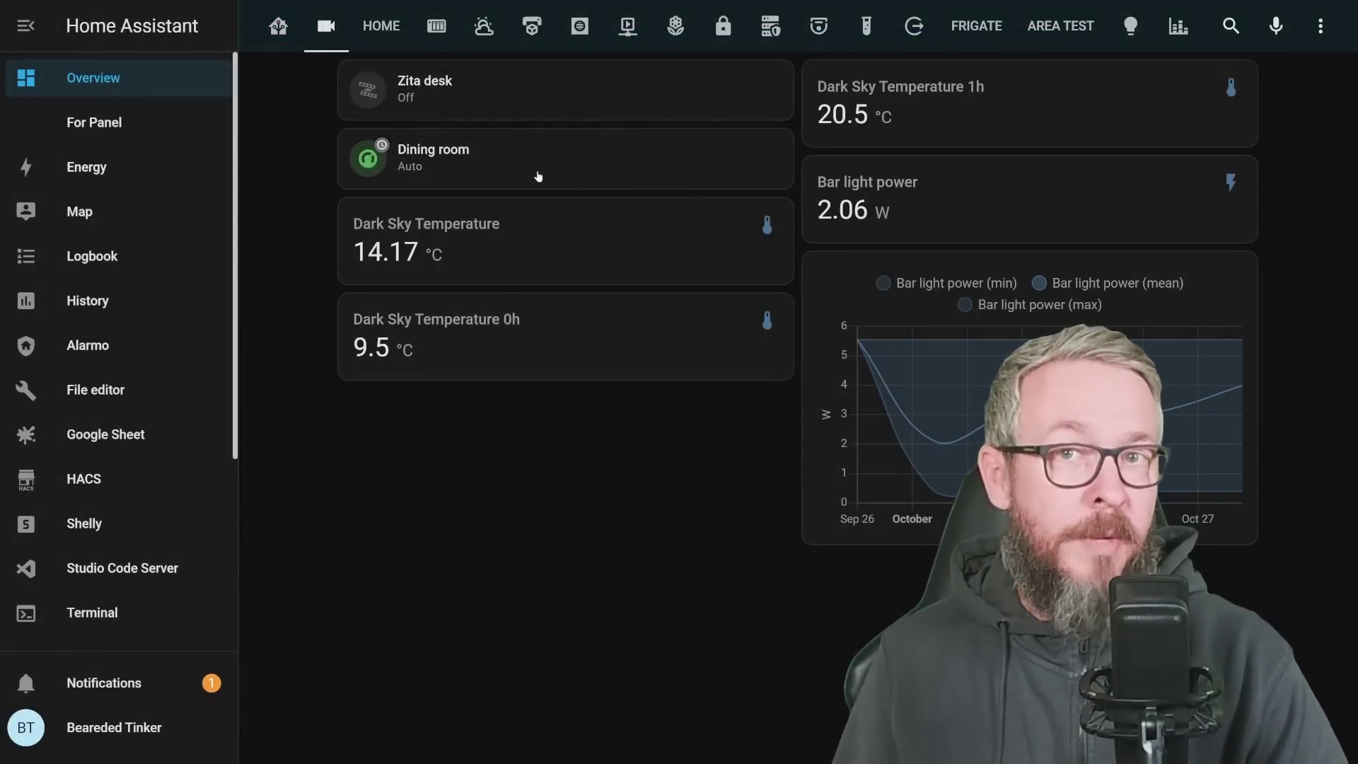
- Open the Zita desk light's details from its dashboard tile and switch the light on and back off
left_click(550, 99)
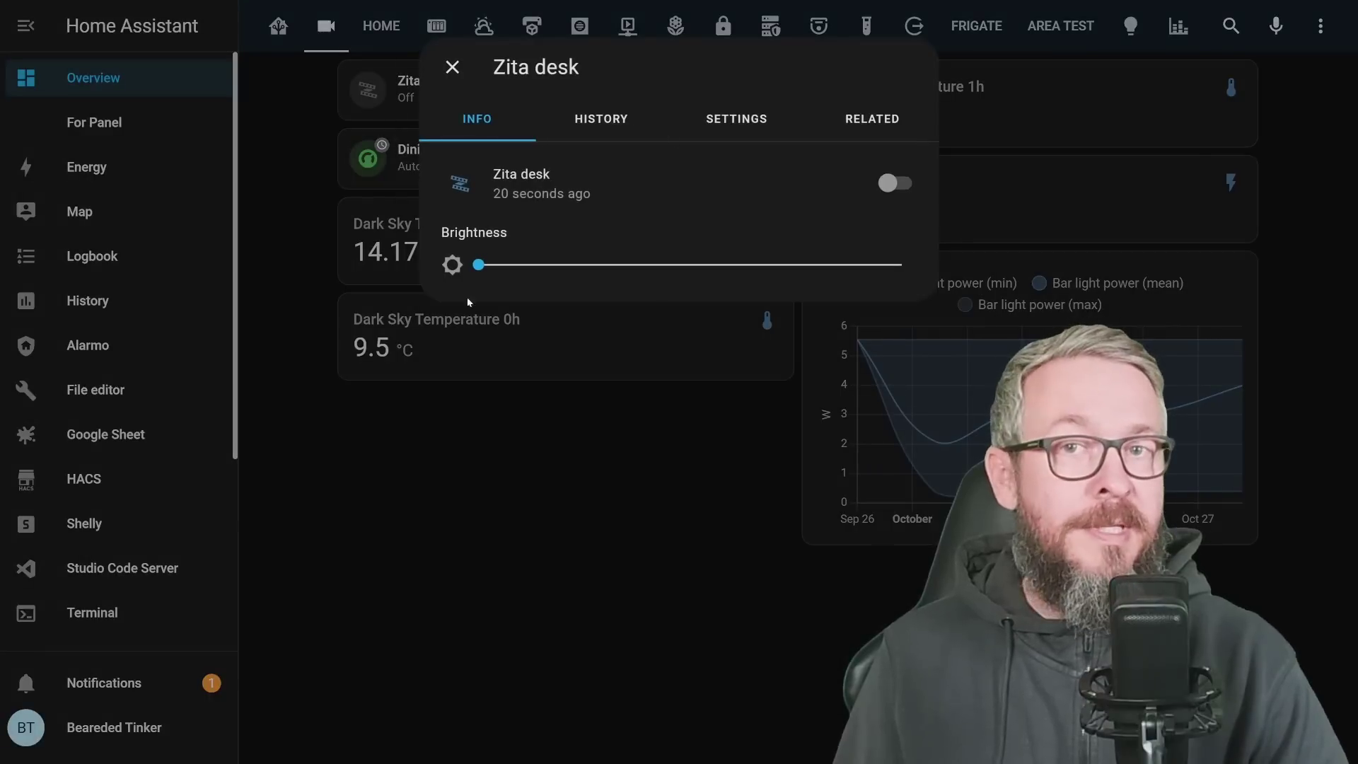
left_click(902, 185)
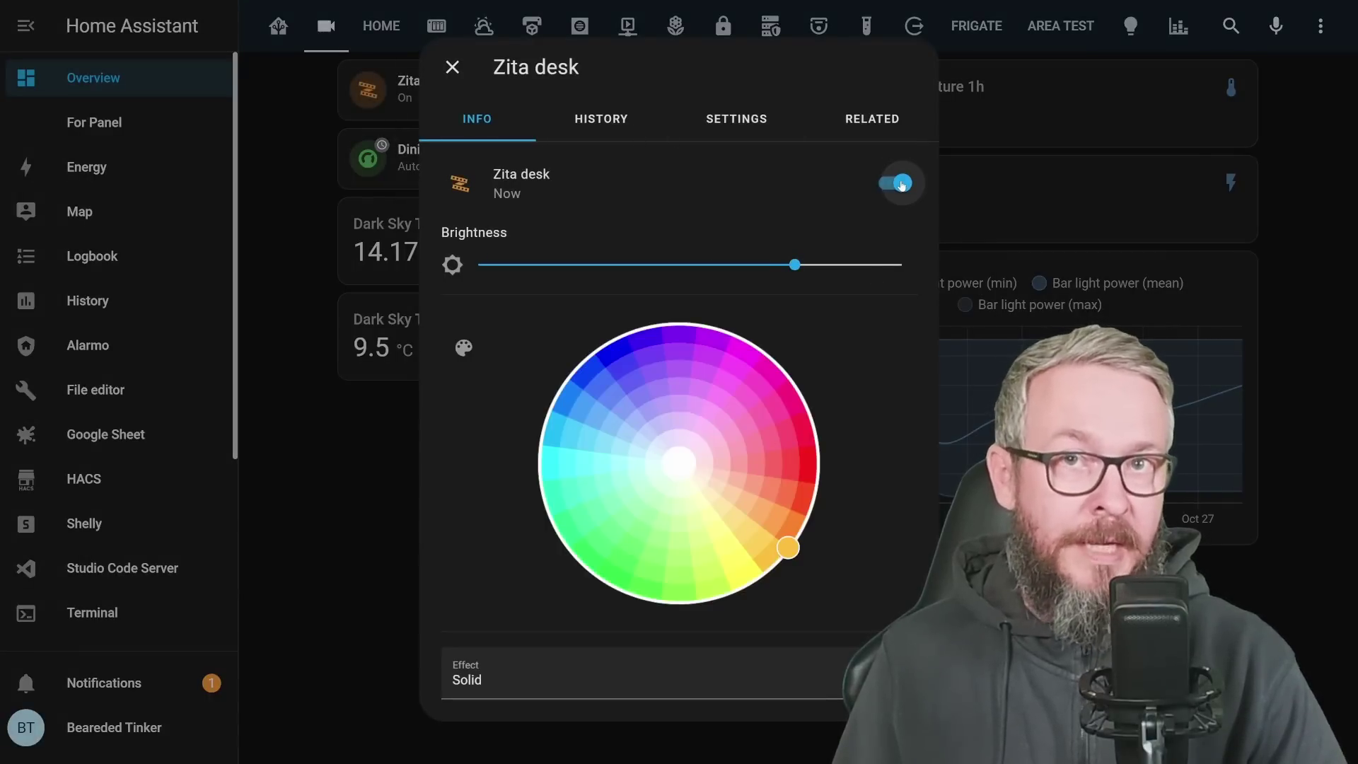
left_click(902, 185)
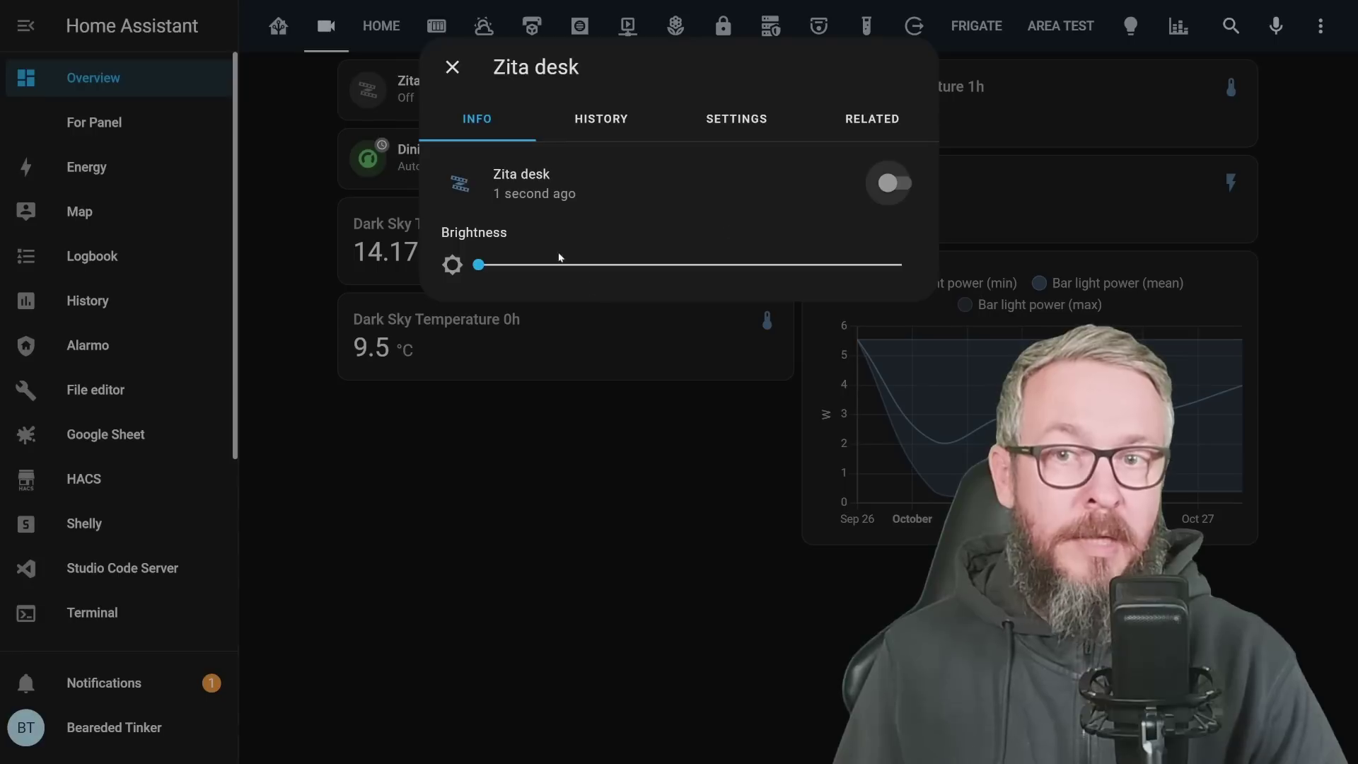
- Set the Zita desk light's brightness to about one third with a magenta colour, switch it off and close its details
left_click(619, 268)
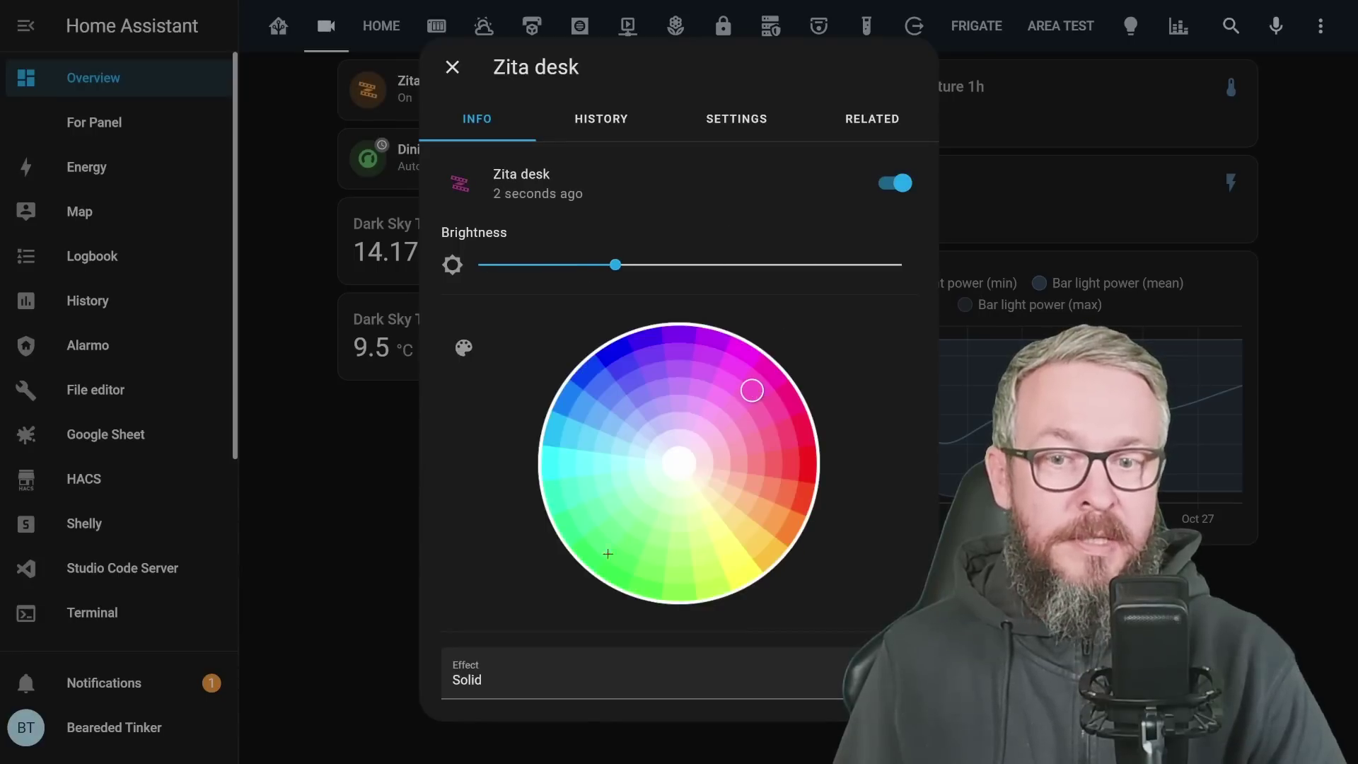
left_click(612, 687)
left_click(894, 183)
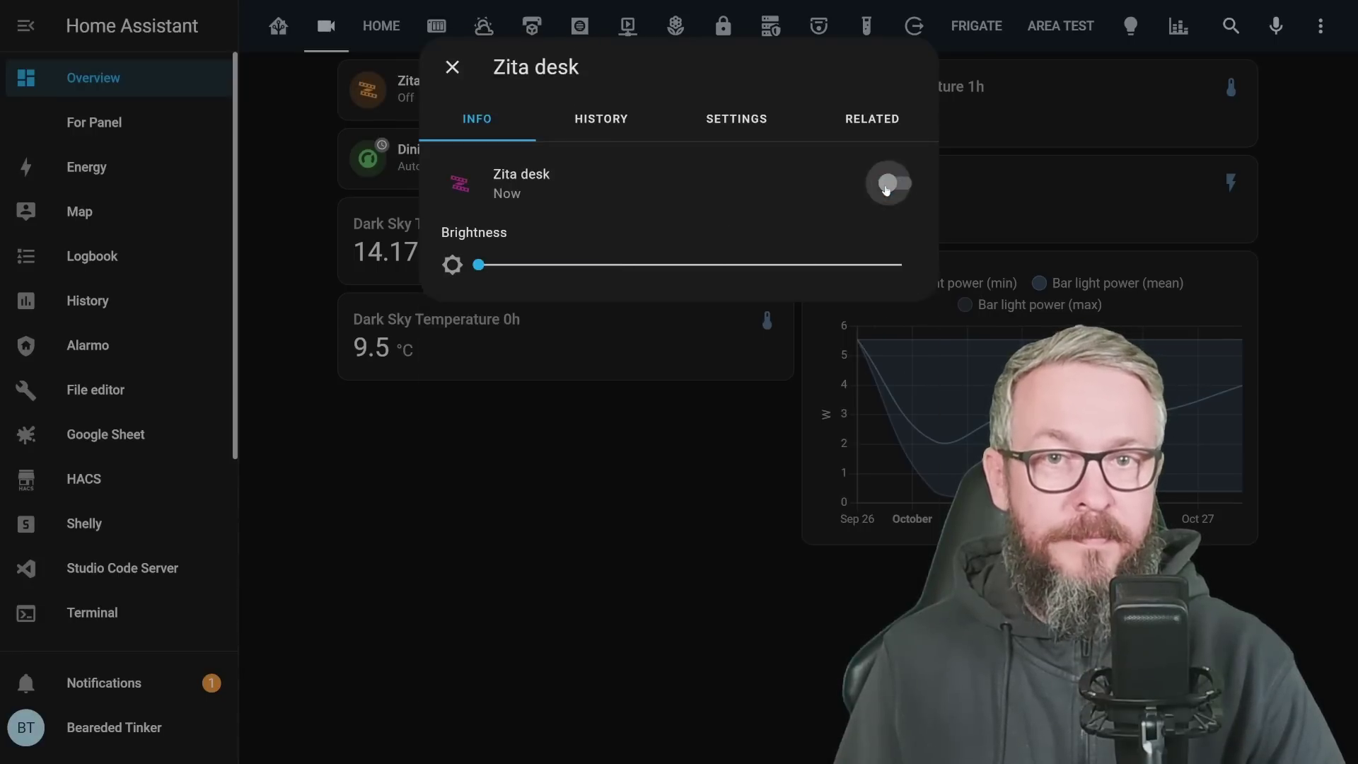
left_click(309, 126)
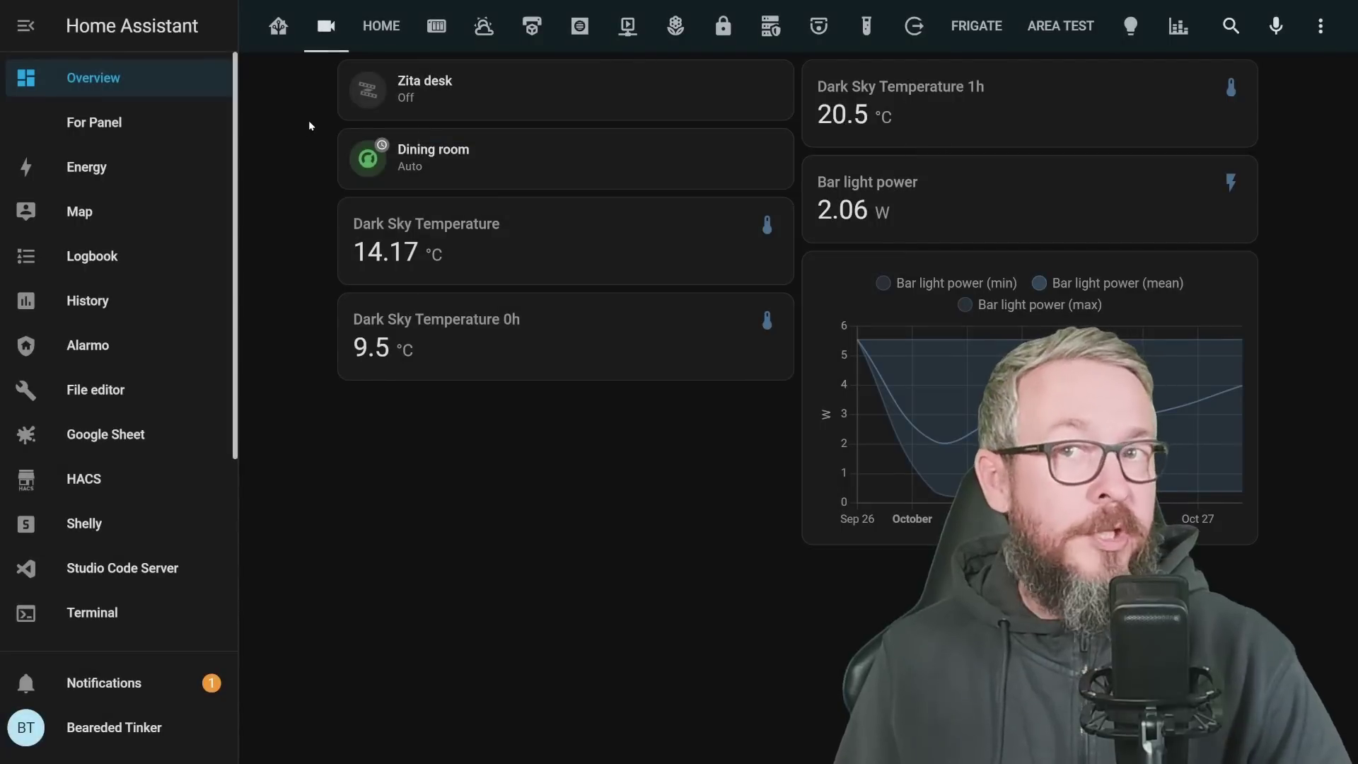
- Toggle the Zita desk light on and off directly from its tile, without opening the details
left_click(377, 97)
left_click(377, 98)
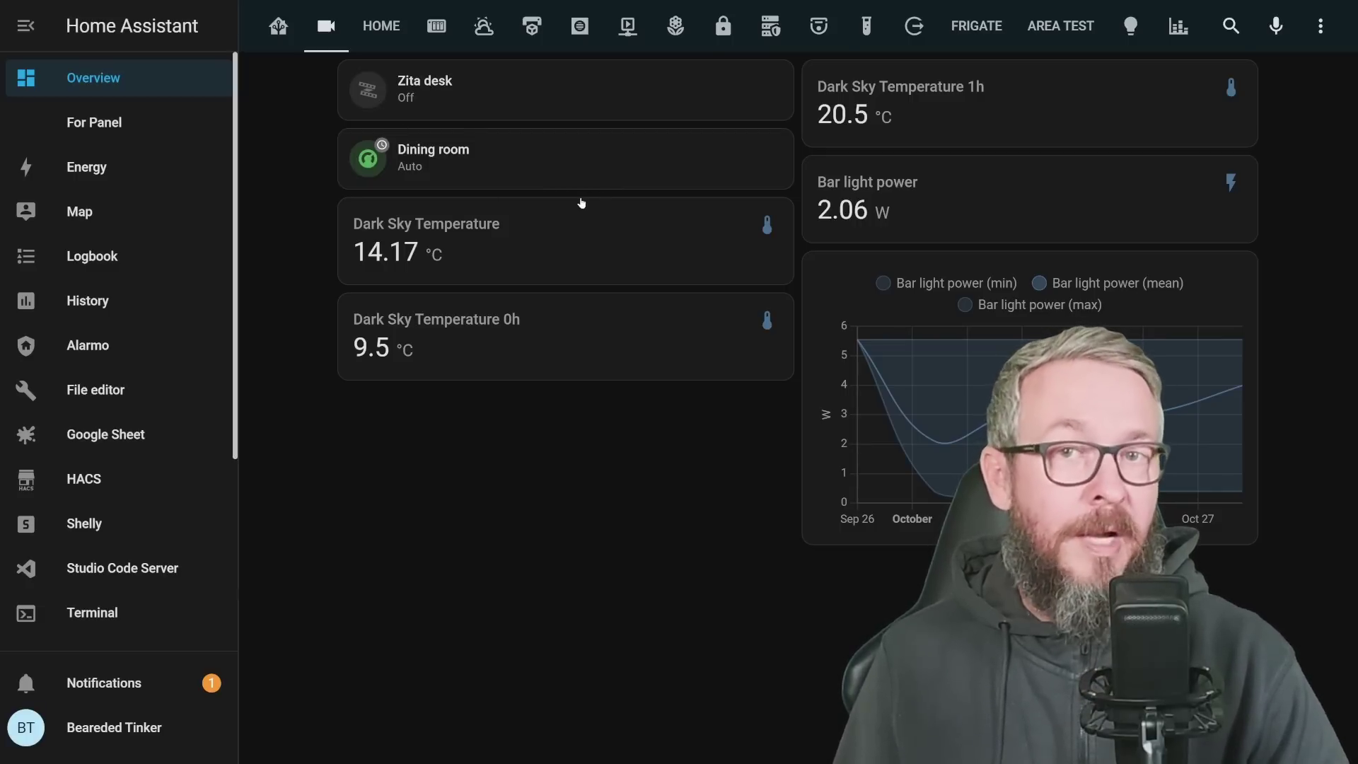
- View the Dining room thermostat's details, close them, and toggle the thermostat off and on directly from its tile
left_click(529, 170)
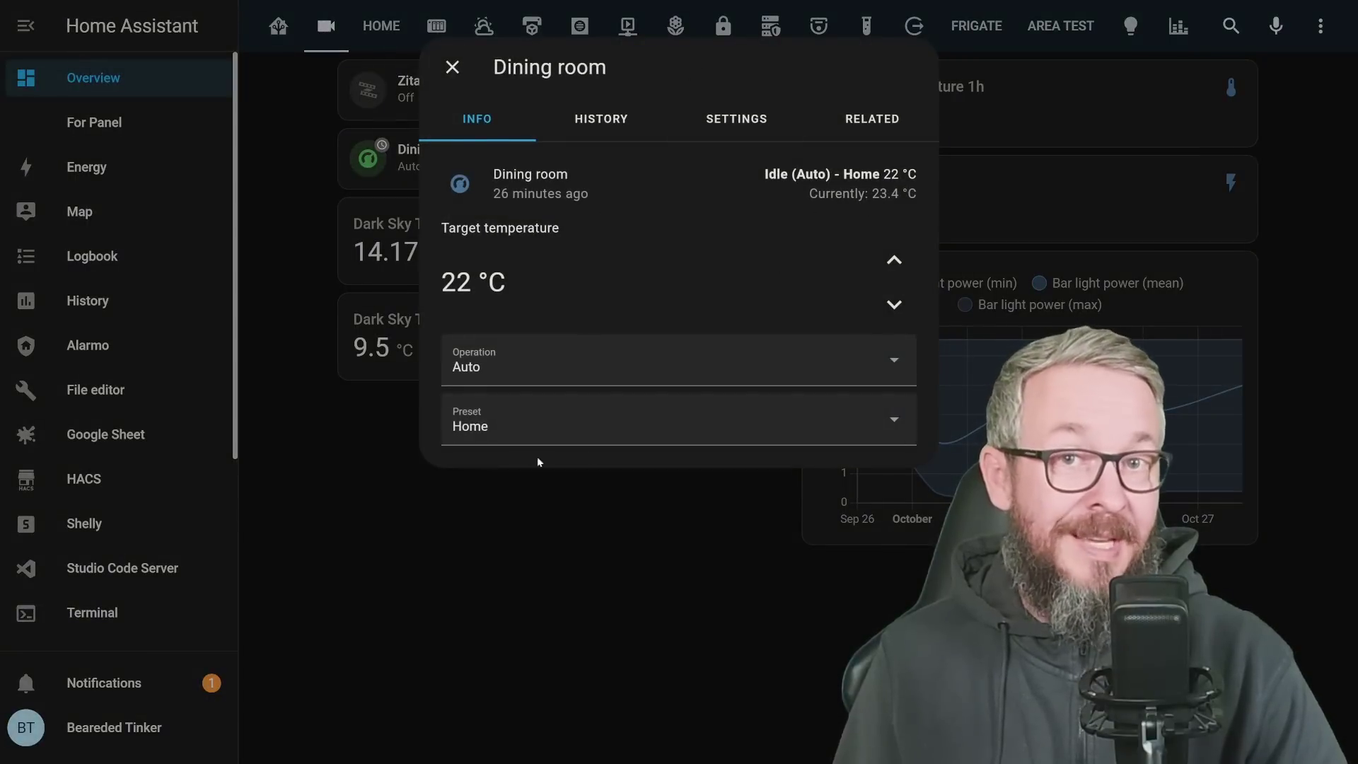
left_click(298, 140)
left_click(366, 168)
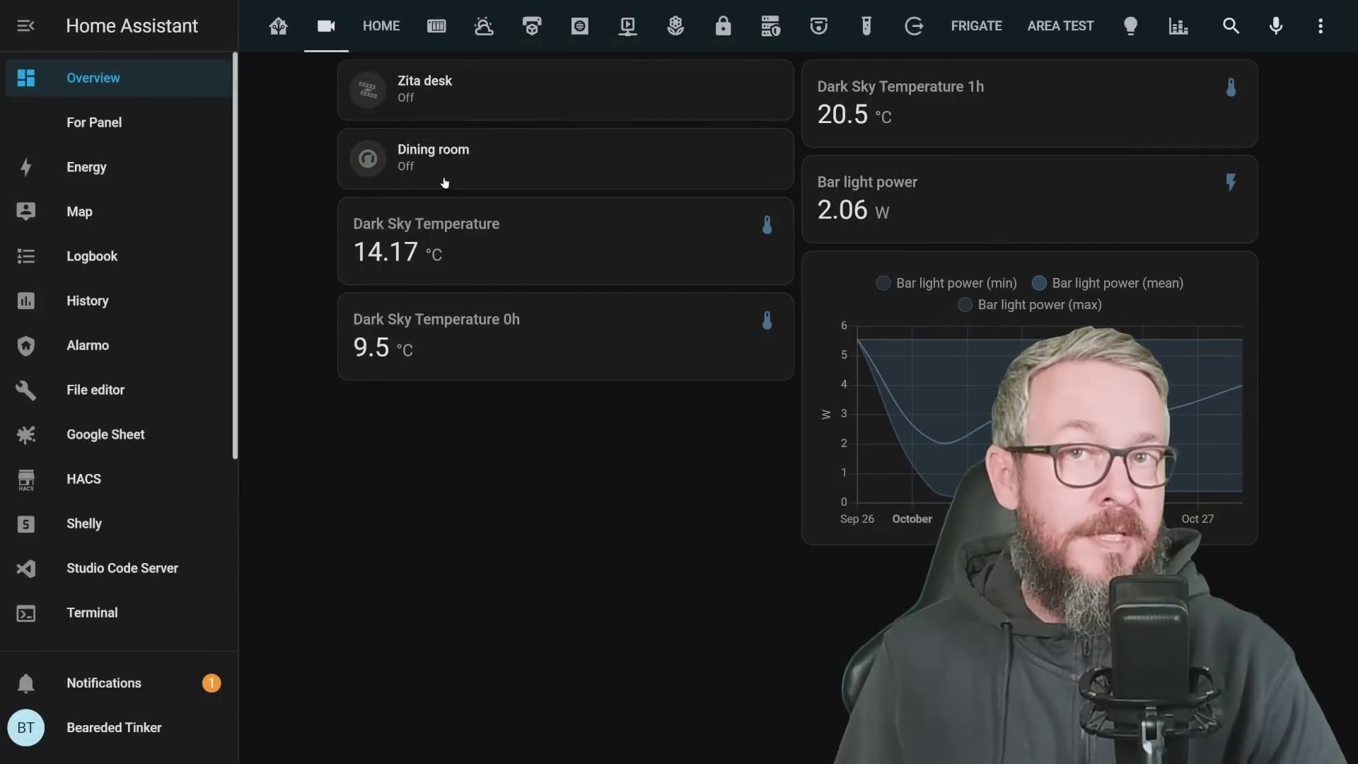
left_click(365, 157)
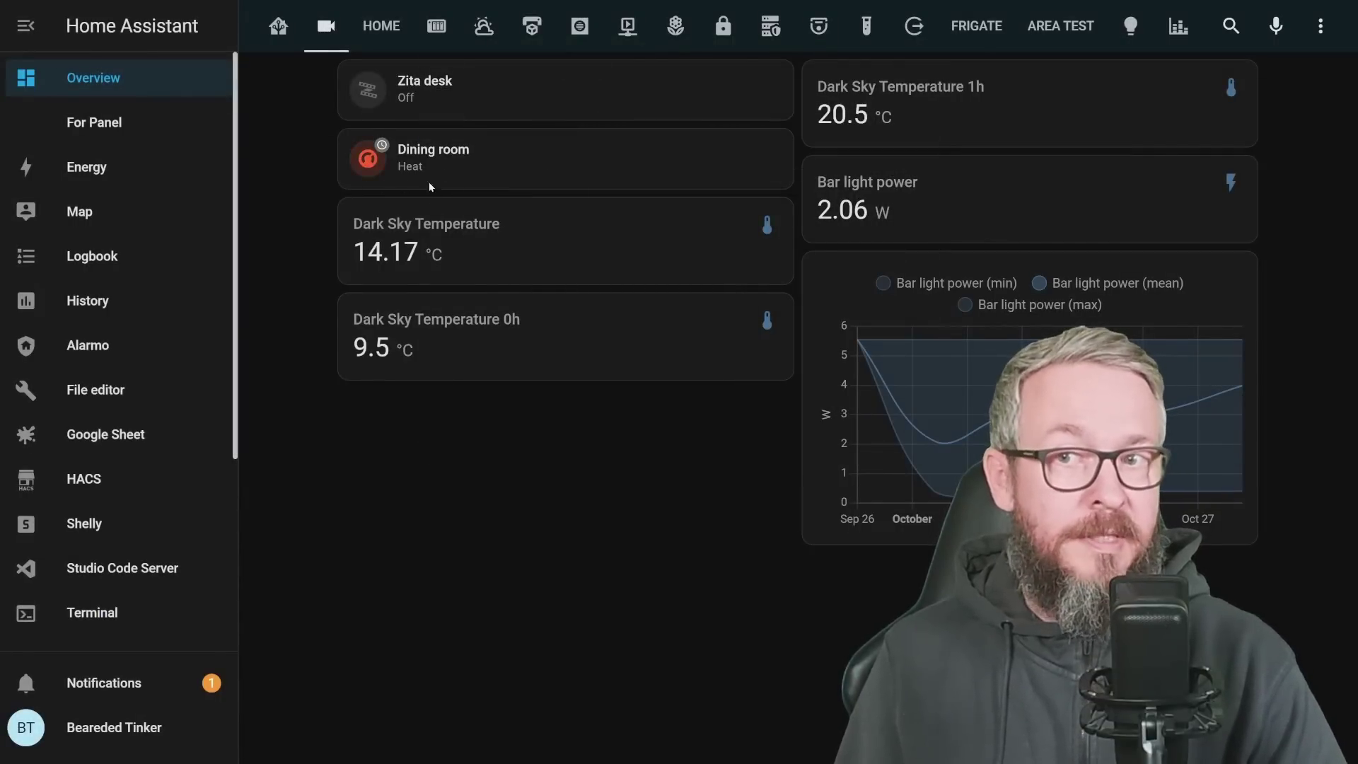
- Set the Dining room thermostat's operation to Auto and close its details
left_click(418, 168)
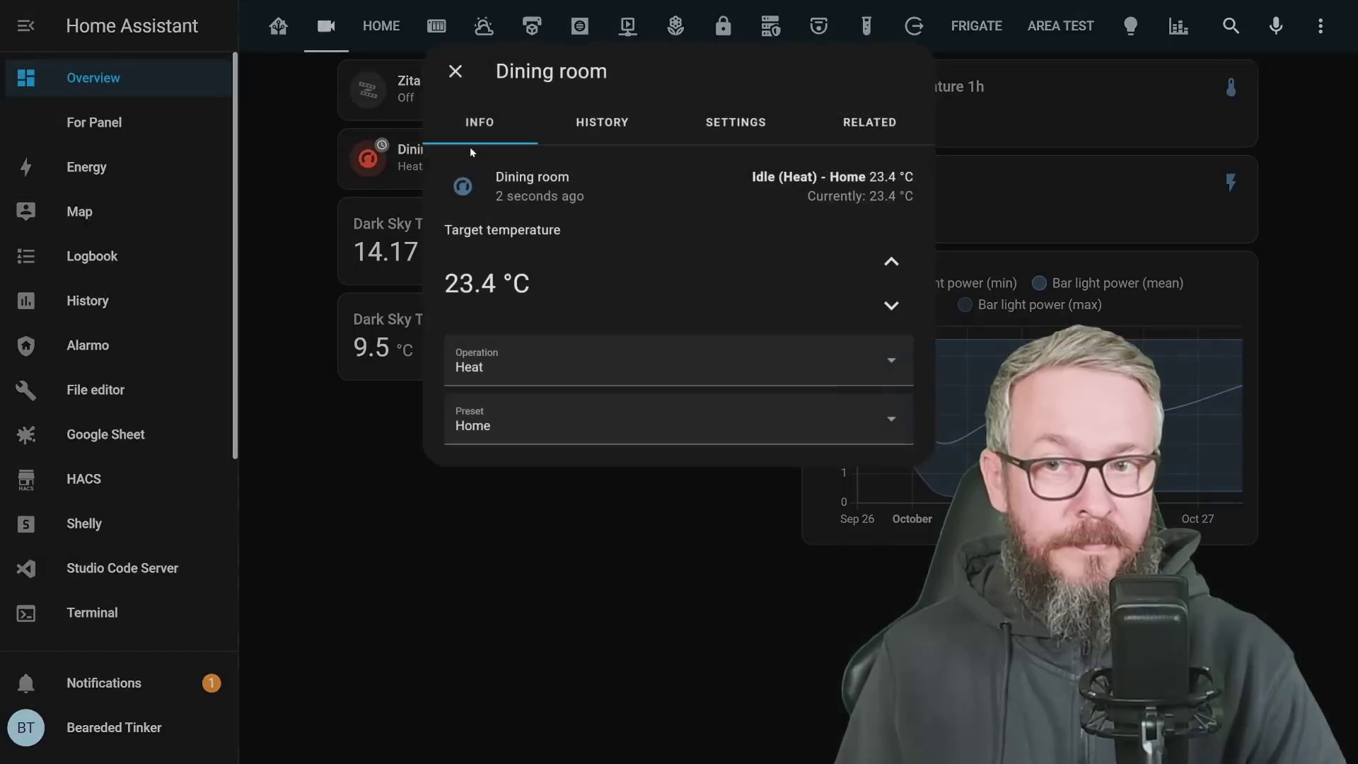
left_click(496, 368)
left_click(487, 413)
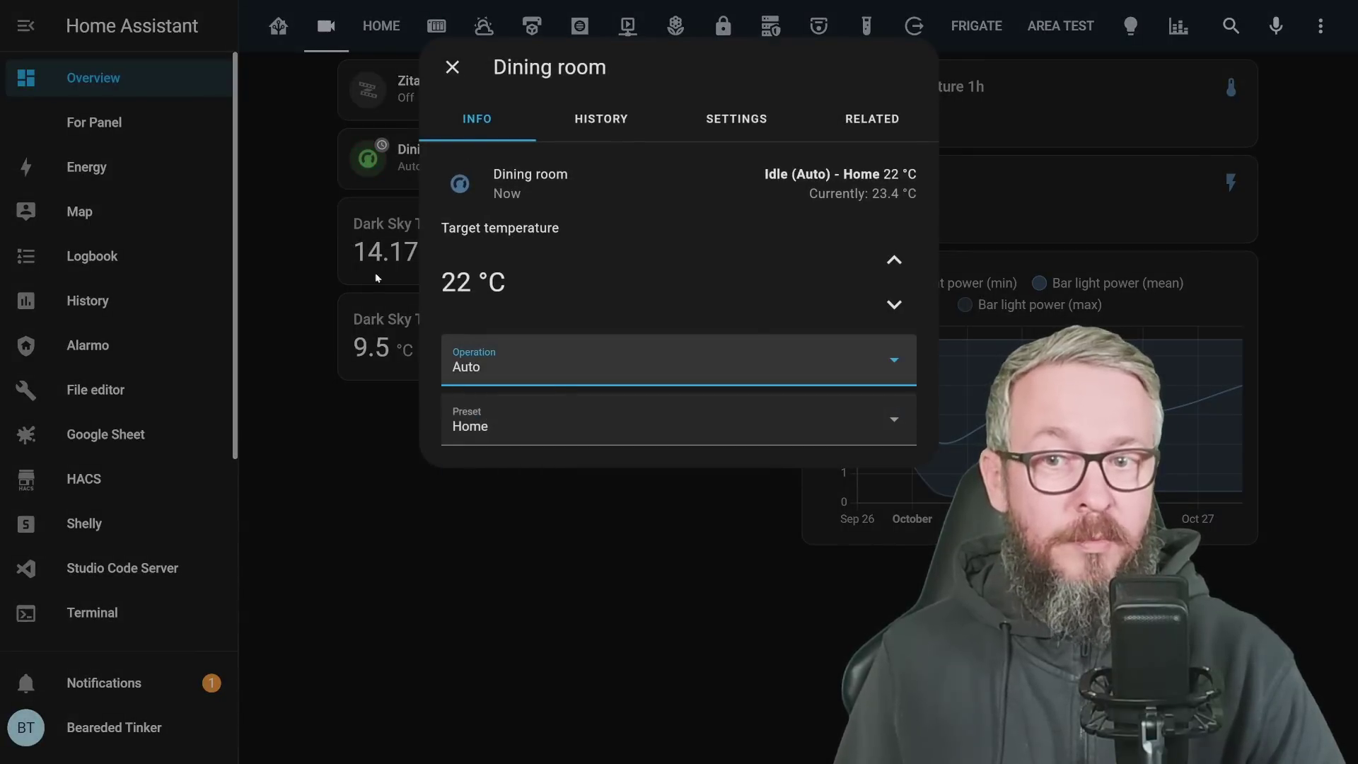
left_click(294, 283)
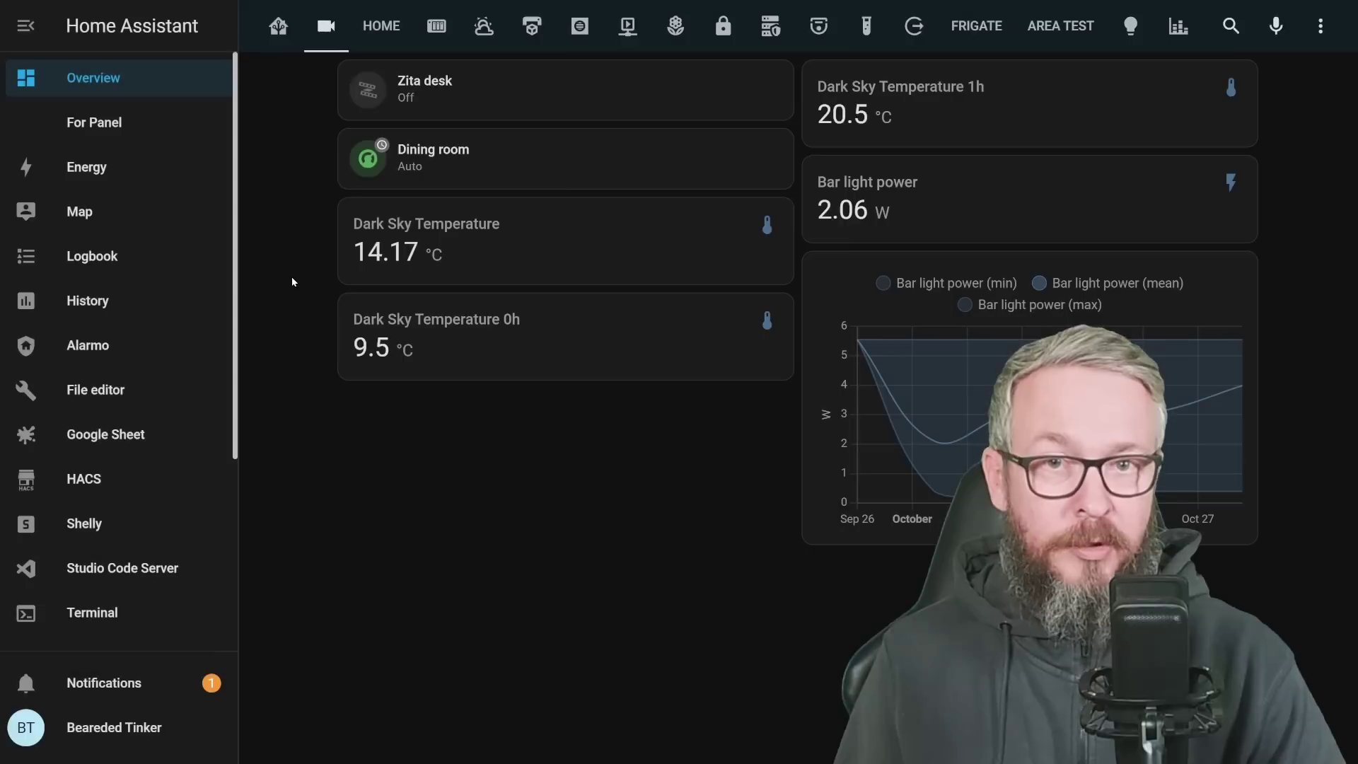
- Start editing the dashboard and open the appearance options of the Zita desk tile card
left_click(1321, 29)
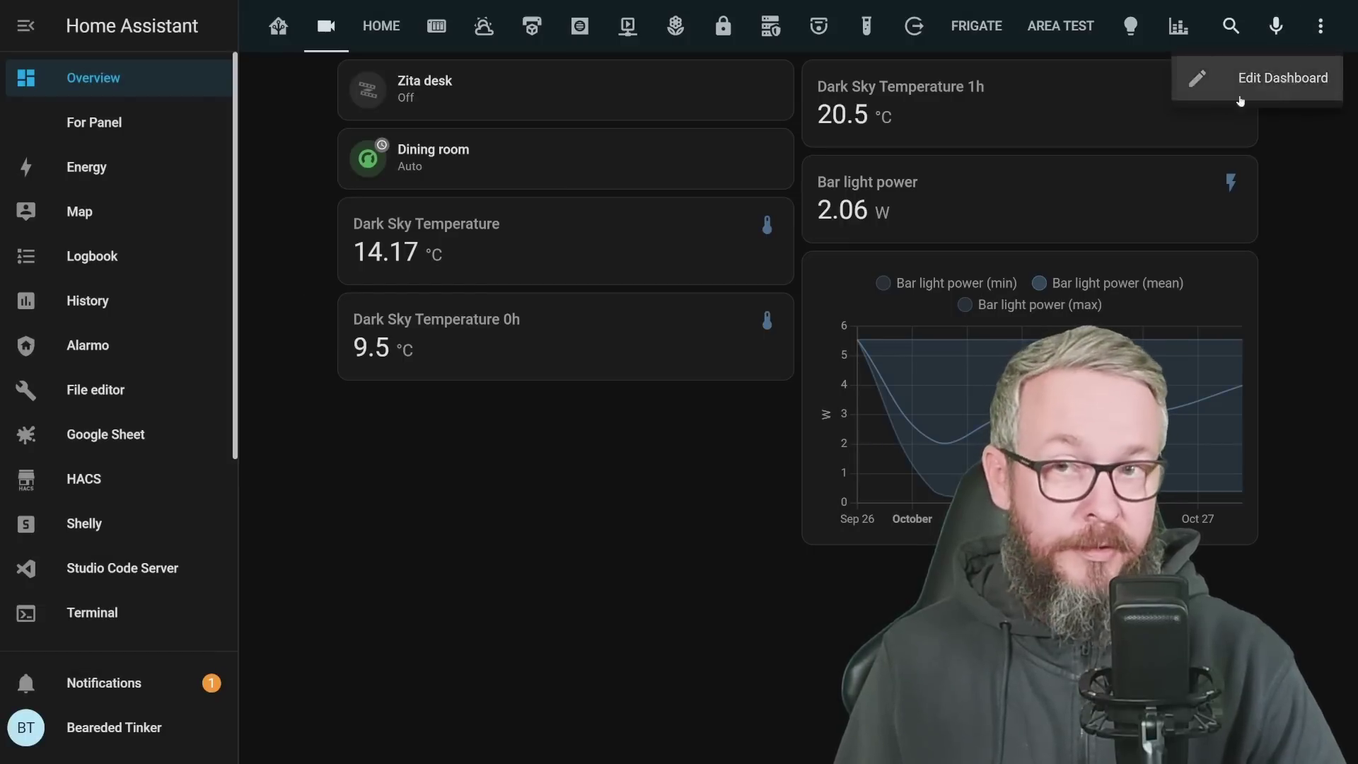
left_click(1266, 76)
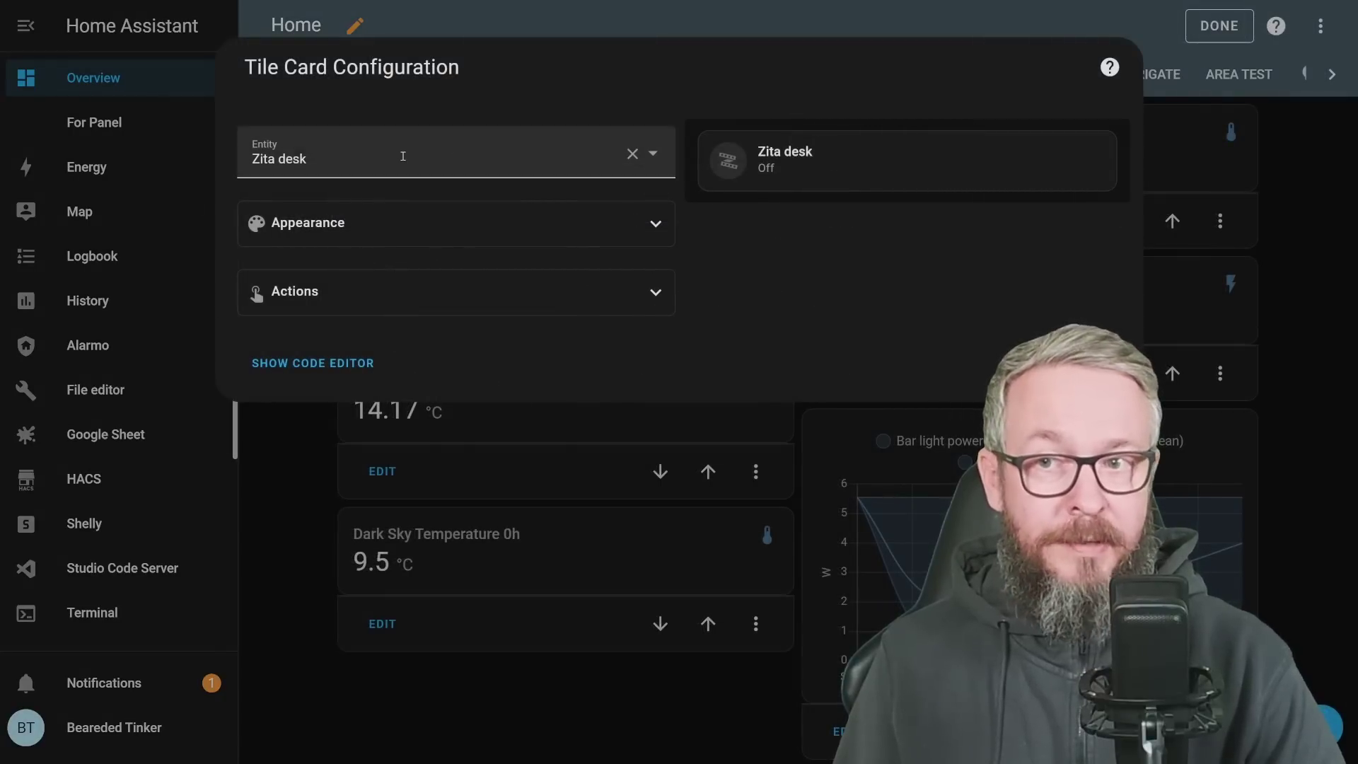
left_click(386, 235)
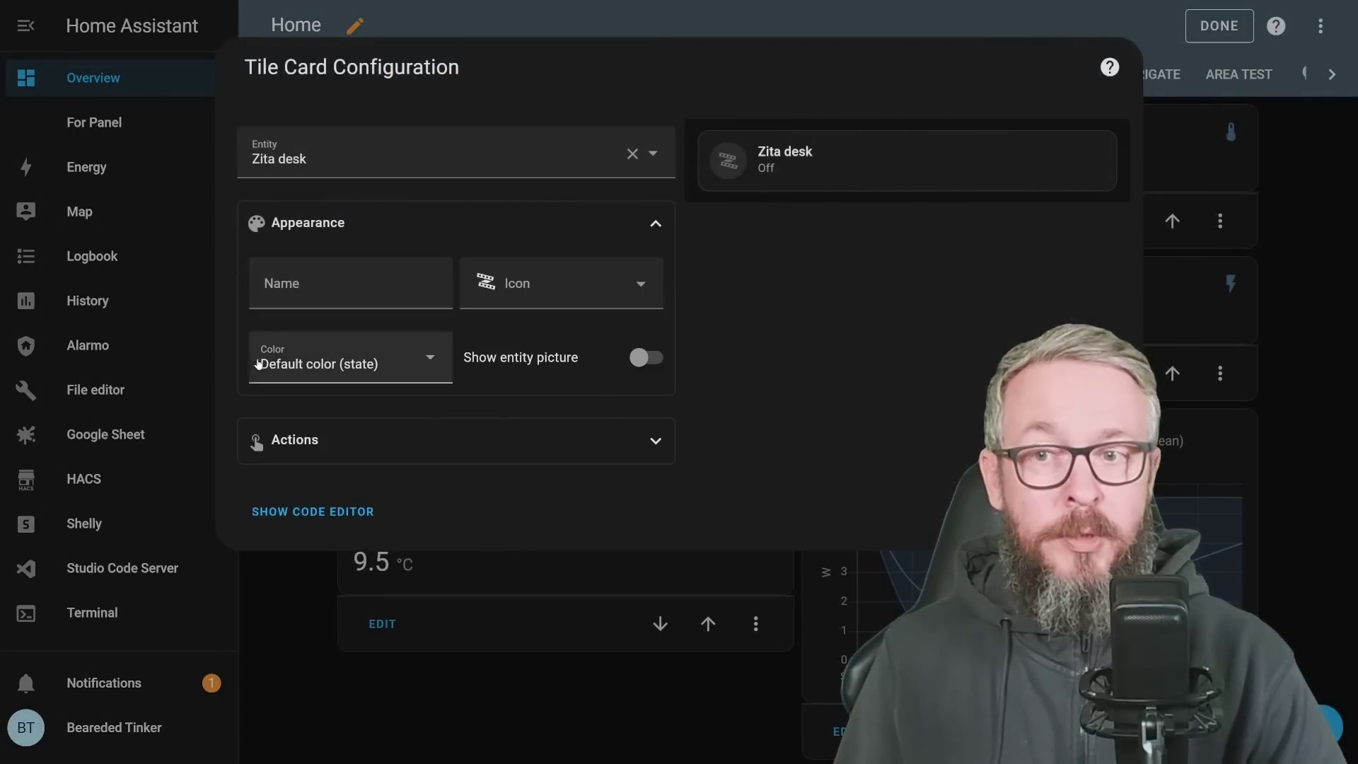
- Try the custom name "Desk light" on the Zita desk tile card and clear it again
left_click(329, 276)
type("Desk light")
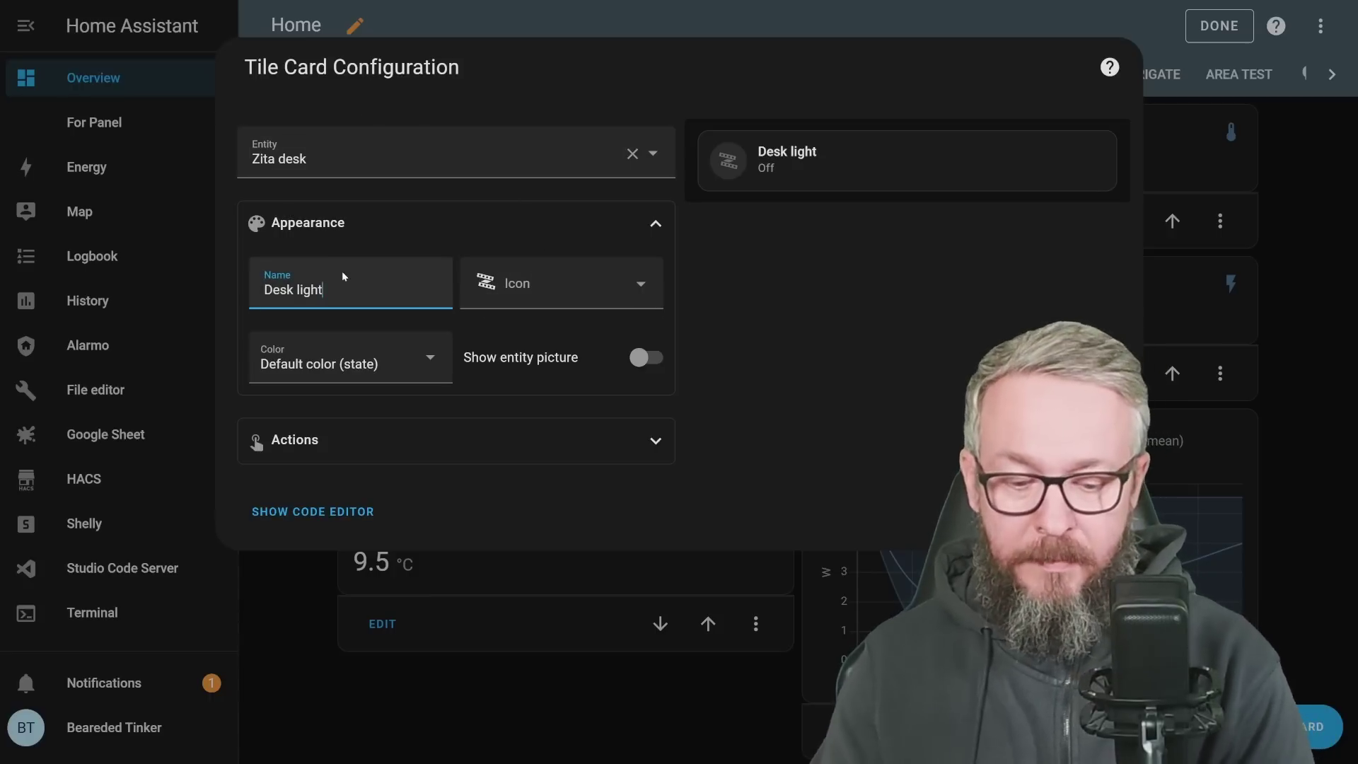
key("ctrl+a")
key("BackSpace")
- Examine the icon and colour choices available for the Zita desk tile card
left_click(634, 286)
left_click(416, 367)
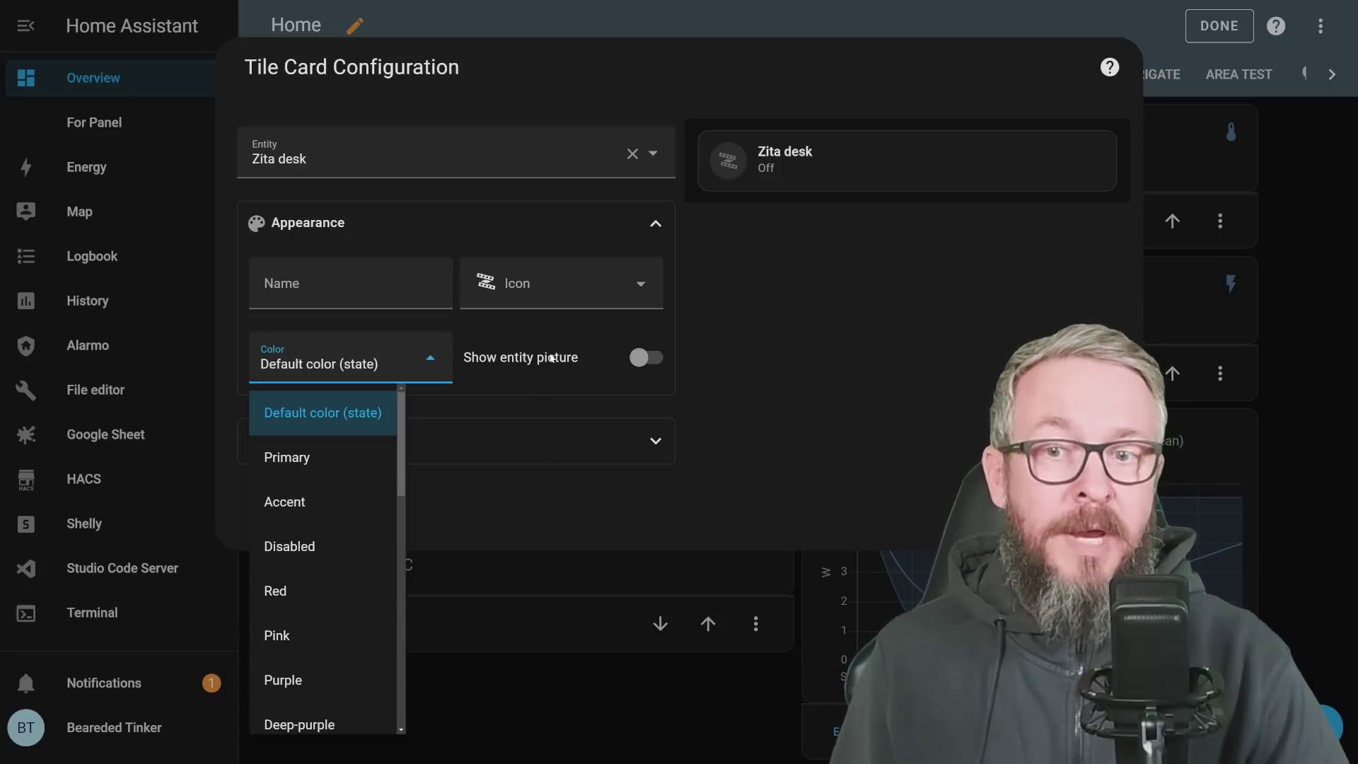
- Try the eBroz920 Lift camera as the tile's entity, showing and hiding its entity picture, and collapse the appearance options
left_click(647, 362)
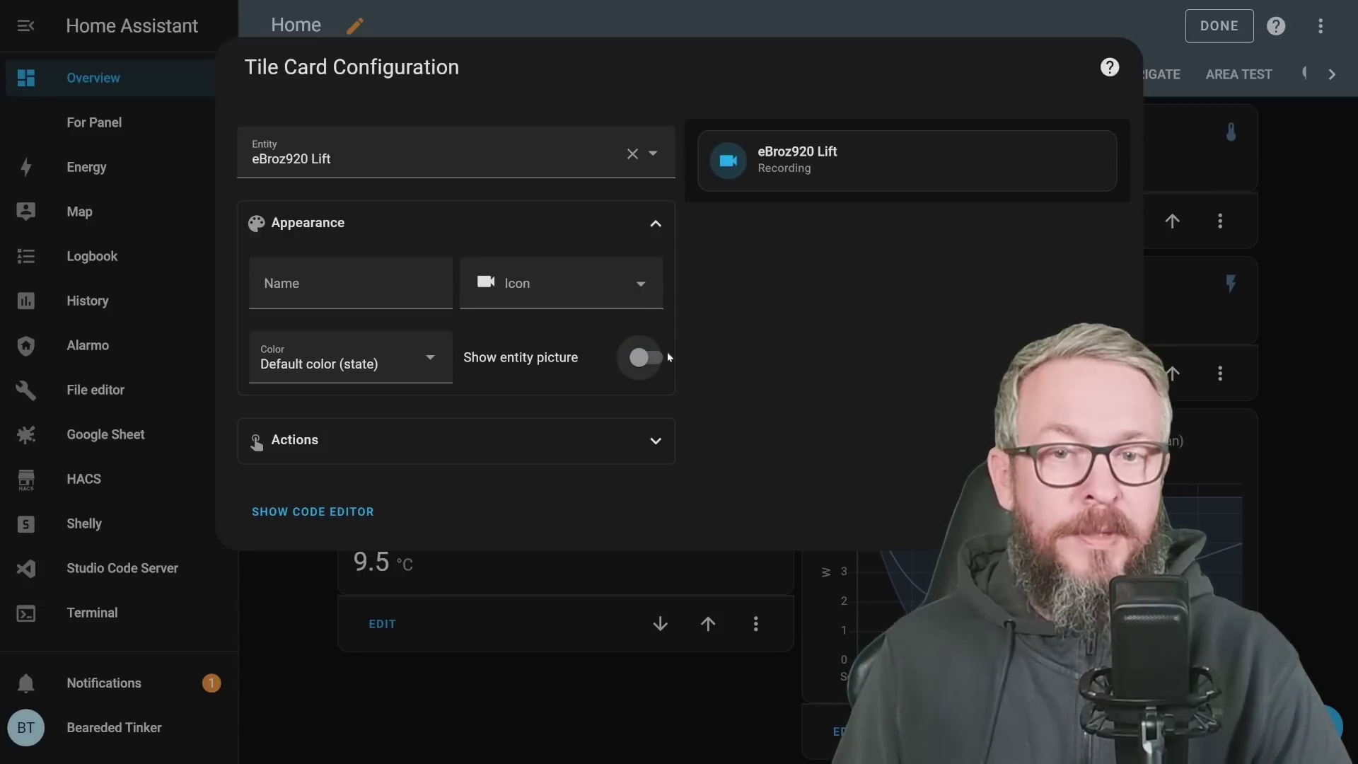
left_click(649, 357)
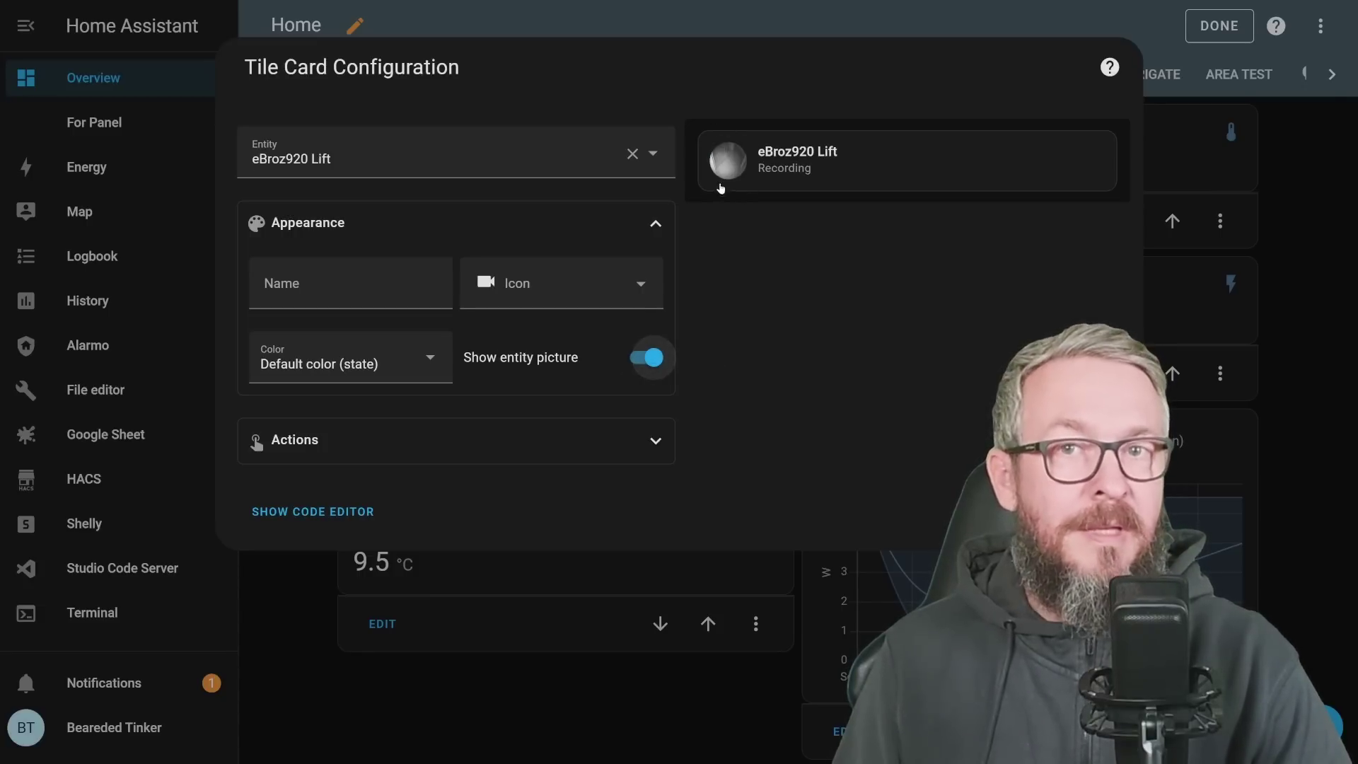
left_click(652, 358)
left_click(541, 224)
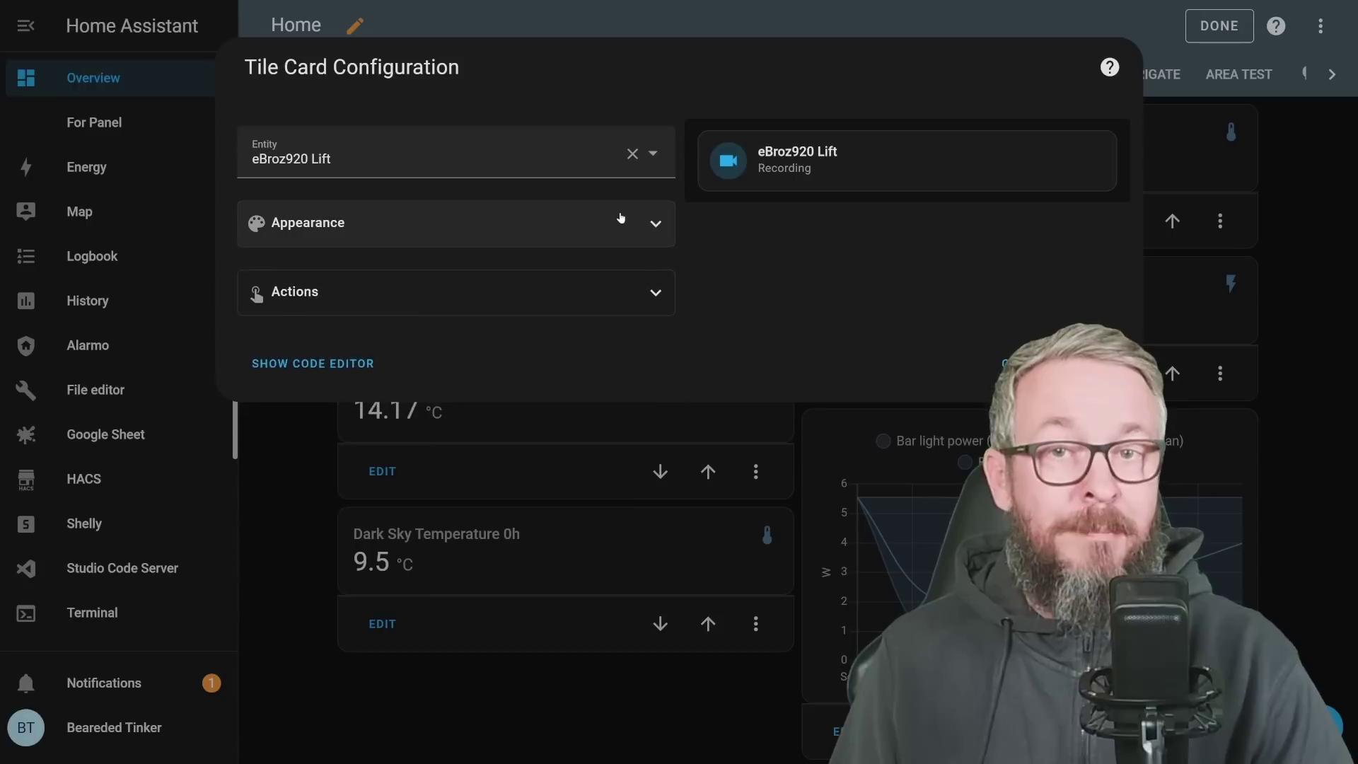
- Examine the tile card's action settings, including the available tap actions, without changing the selection
left_click(297, 300)
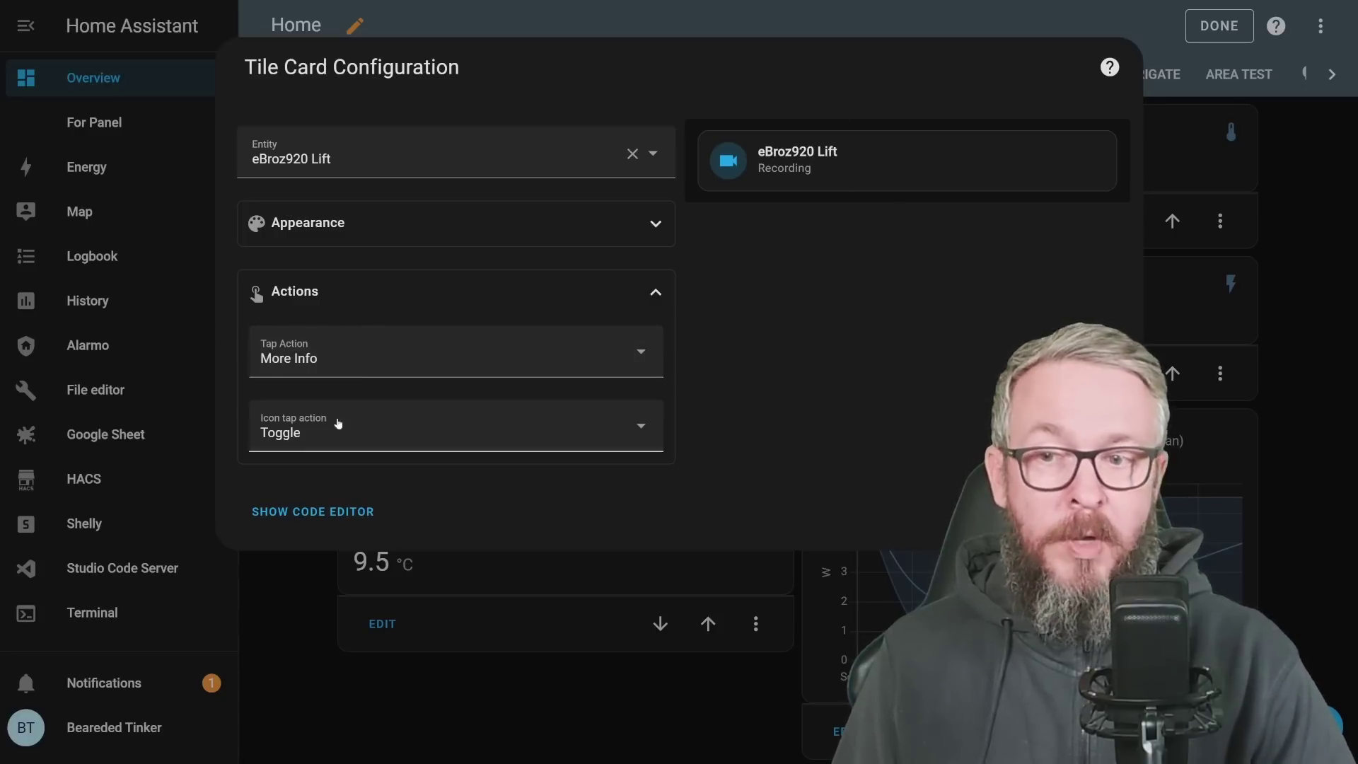
left_click(355, 352)
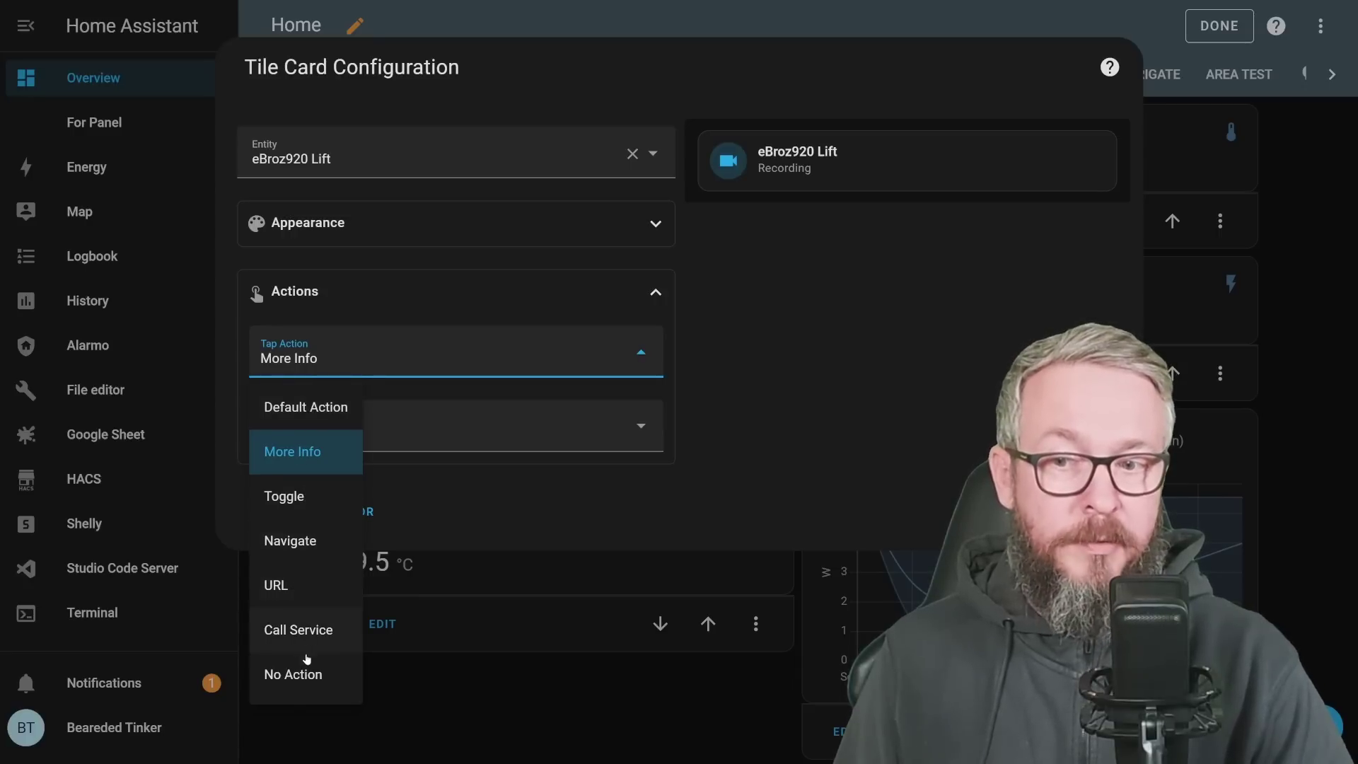
left_click(550, 519)
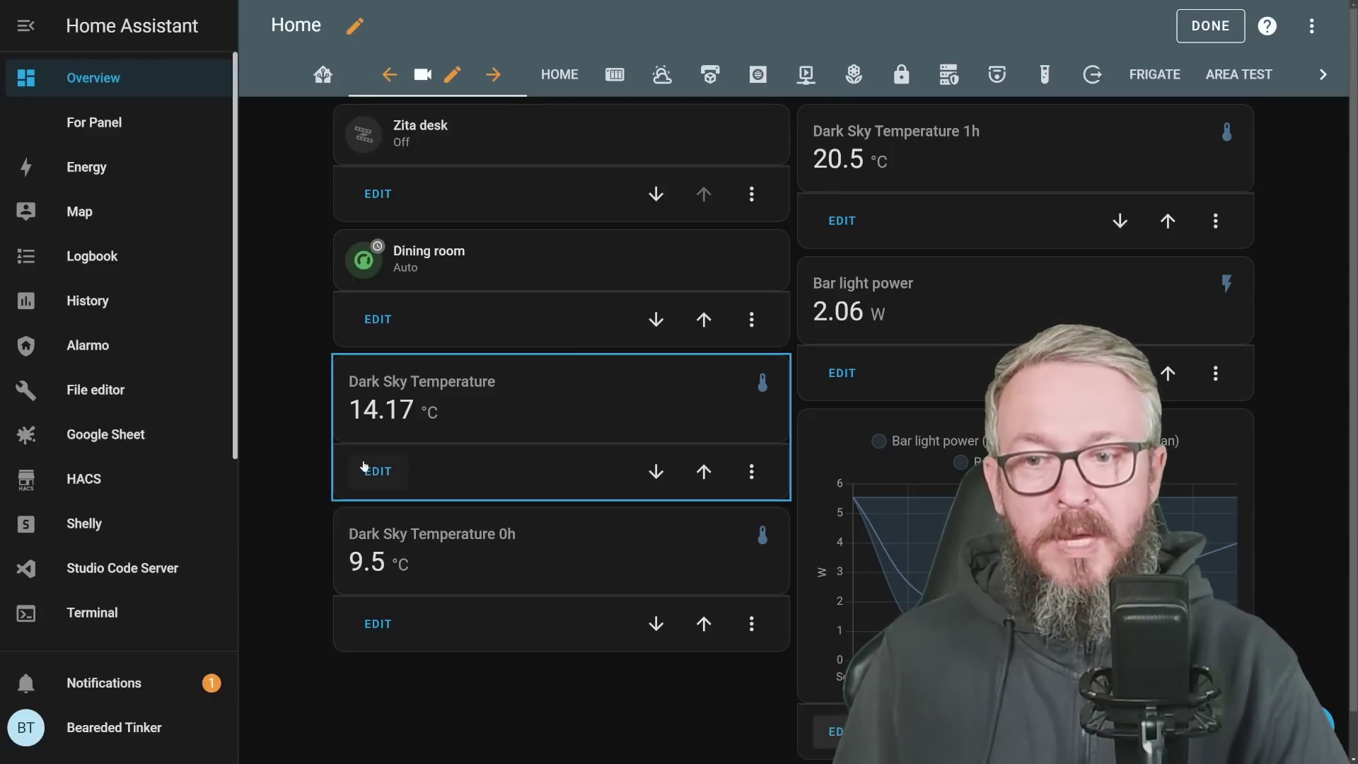
- Try the Min, Max and Change statistics on the Dark Sky Temperature card, using Bar light energy as entity for Change
left_click(386, 471)
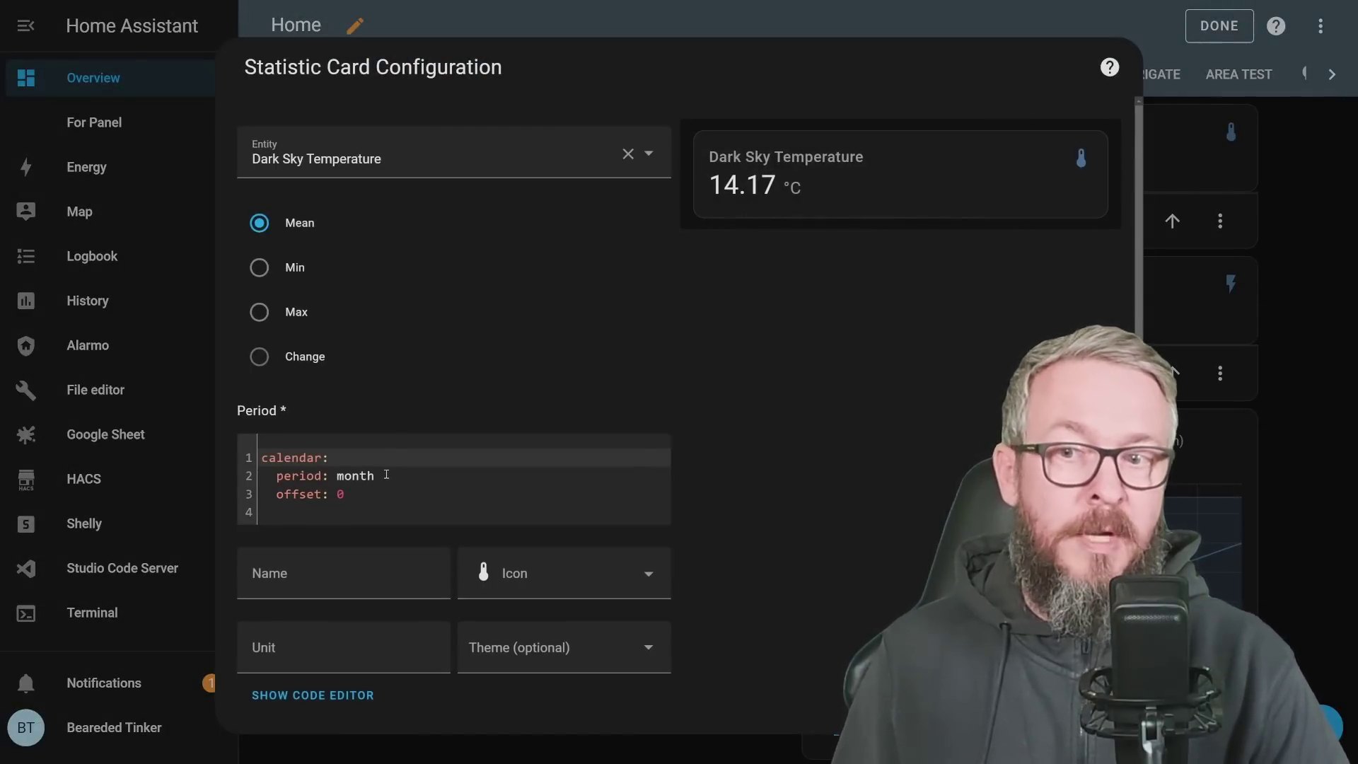
left_click(259, 267)
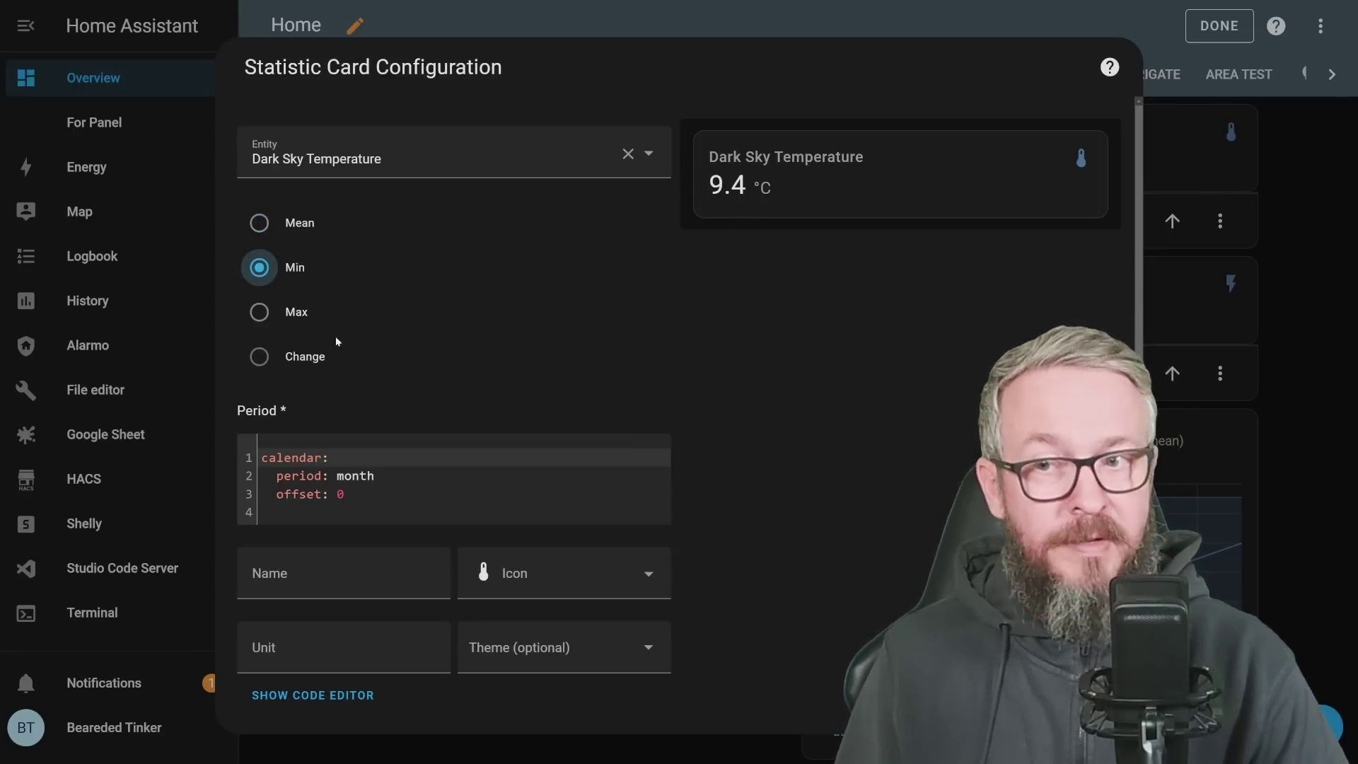
left_click(260, 313)
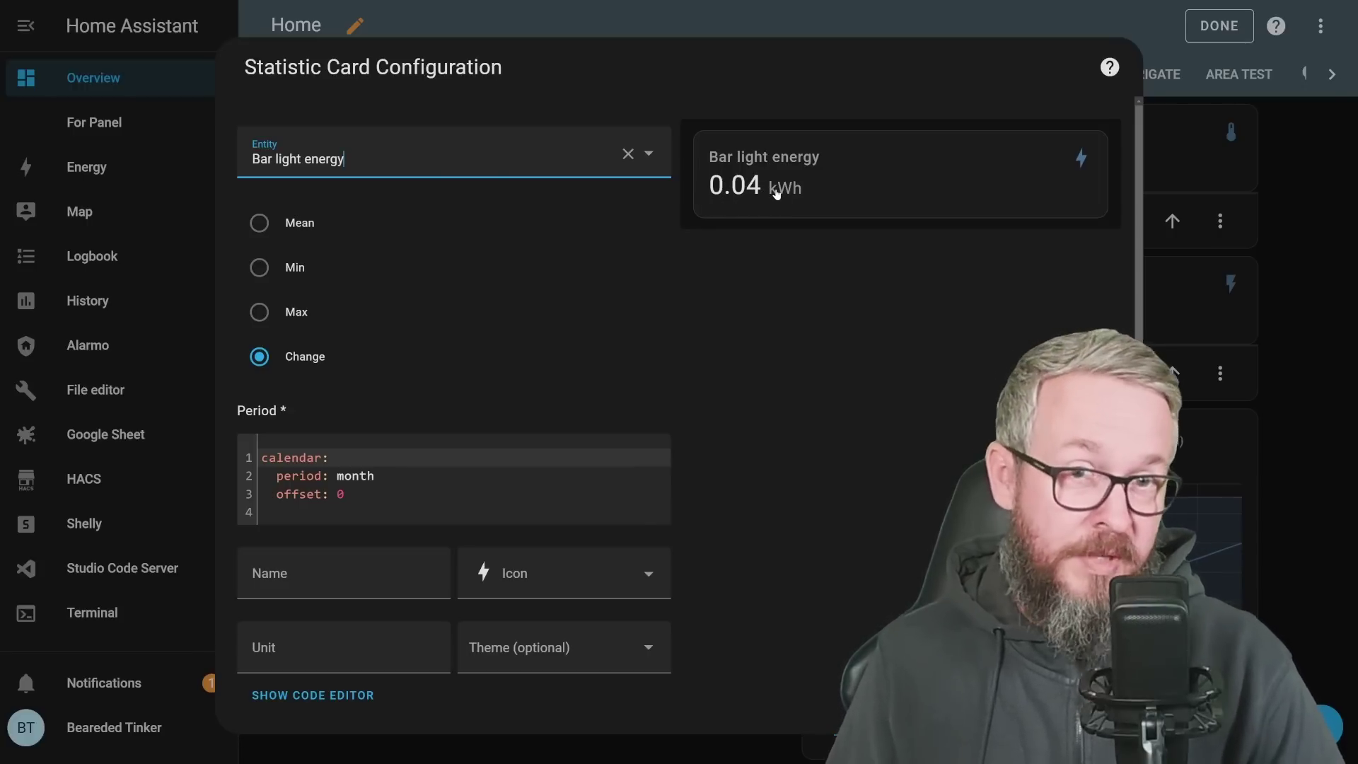
key("Escape")
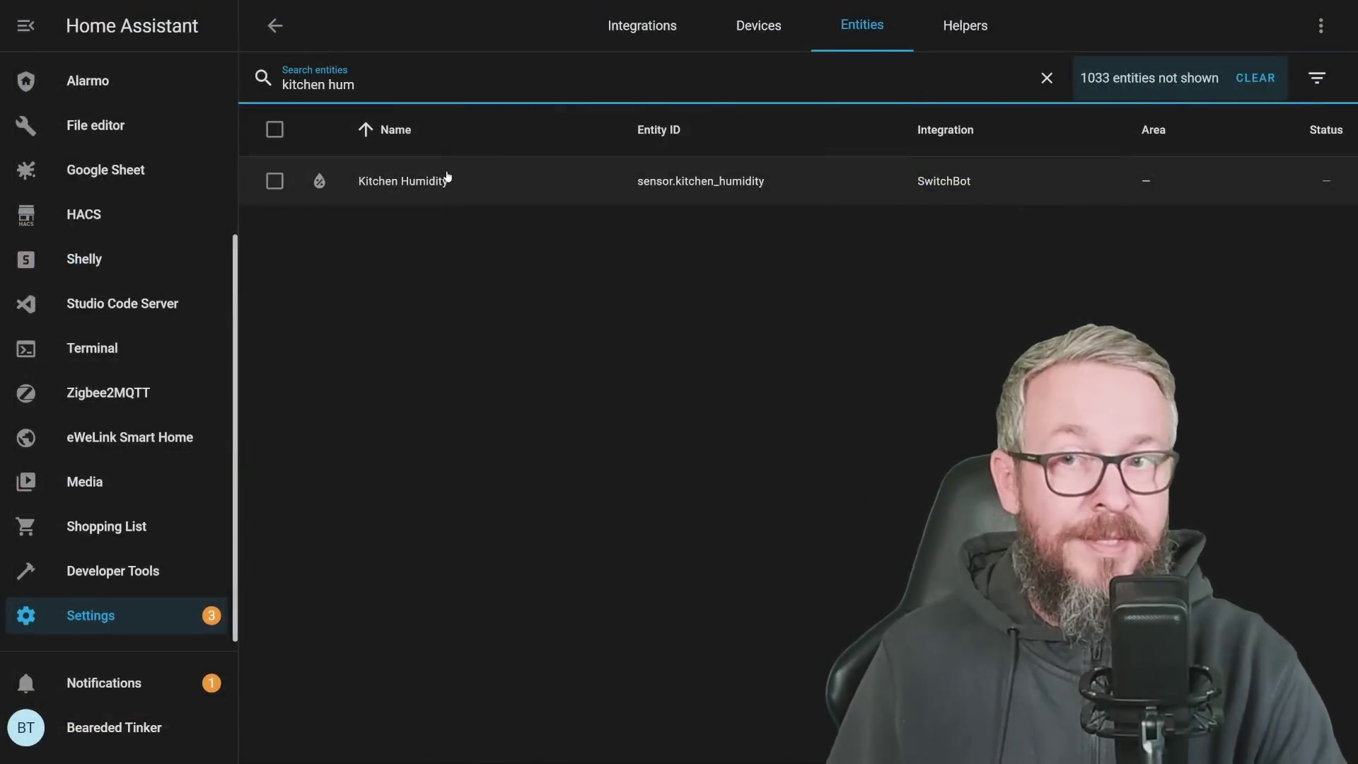
- Open the Kitchen Humidity entity's info and hide the mean, max and min series in its history graph
left_click(439, 182)
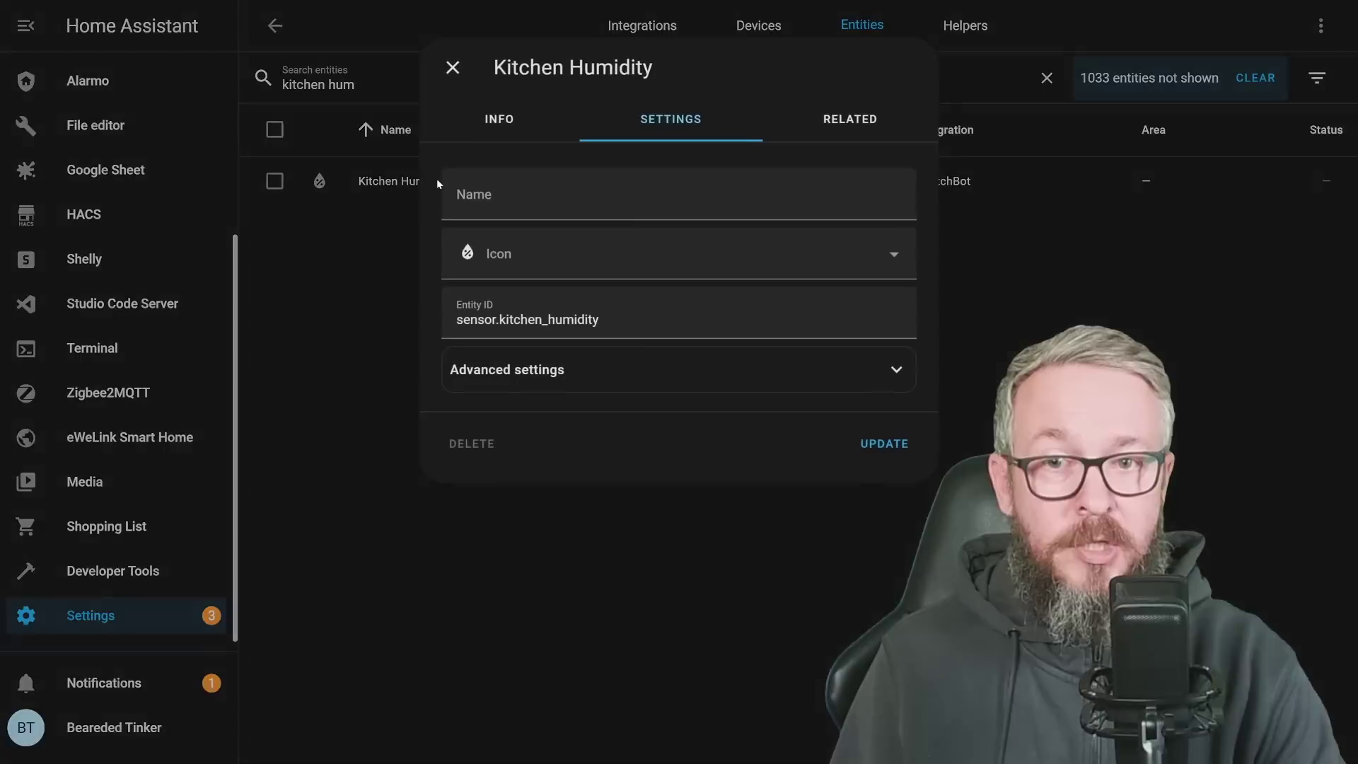
left_click(519, 116)
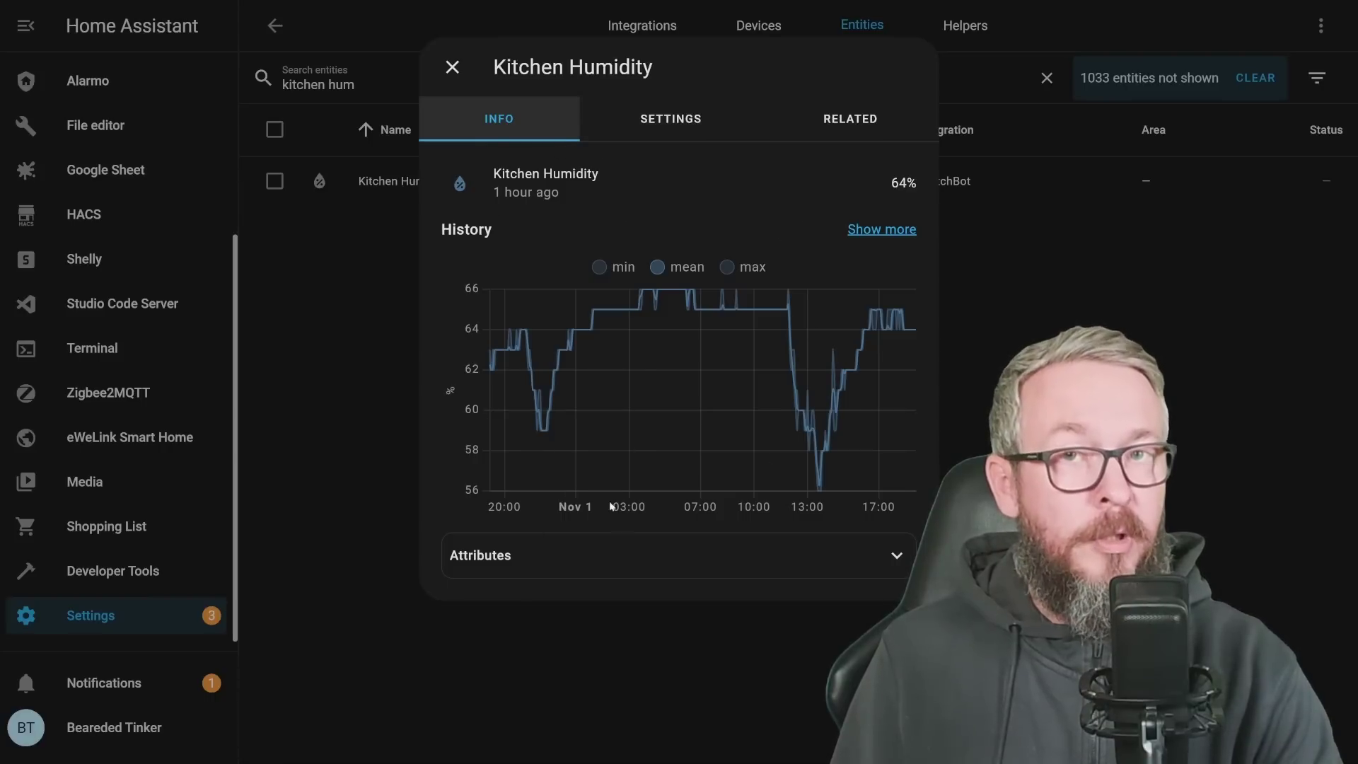
left_click(659, 267)
left_click(729, 267)
left_click(594, 268)
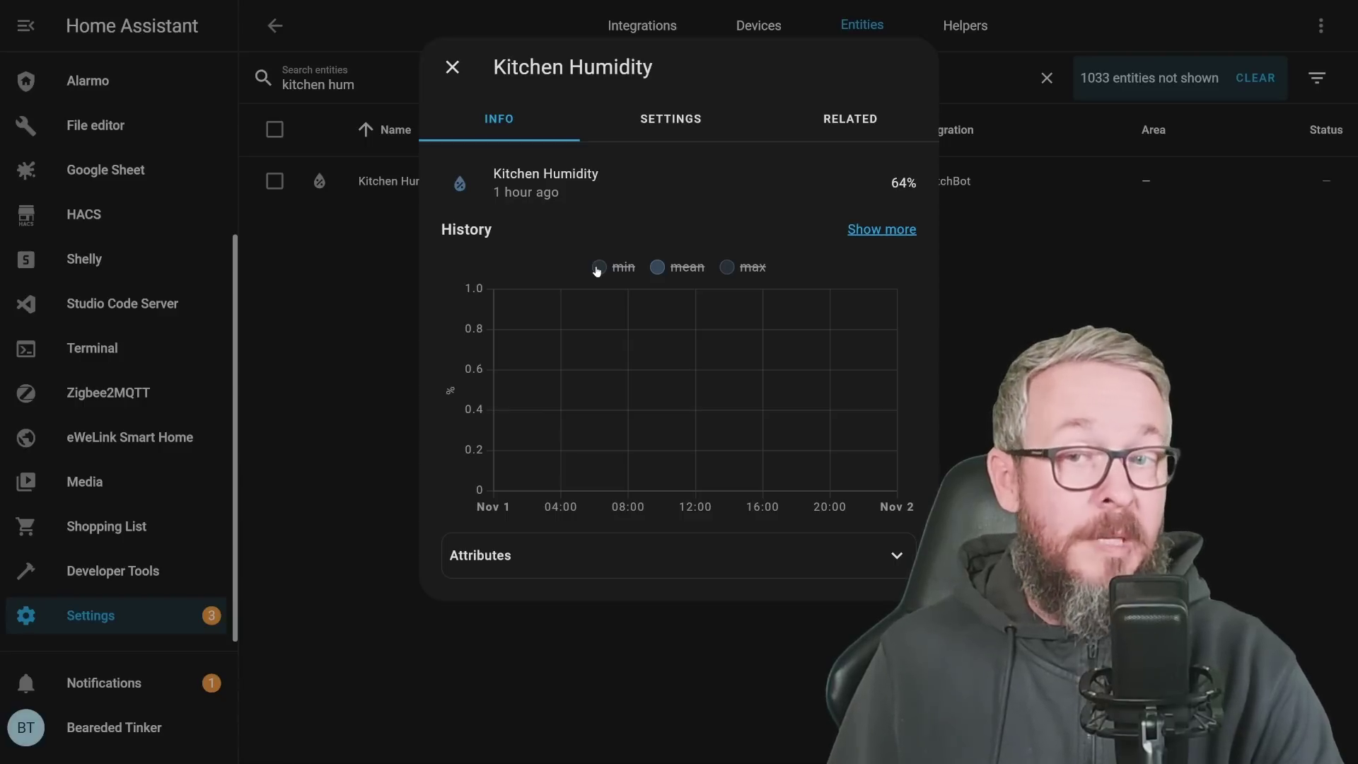
- Show the min, max and mean series again in the Kitchen Humidity history graph
left_click(598, 269)
left_click(736, 269)
left_click(676, 270)
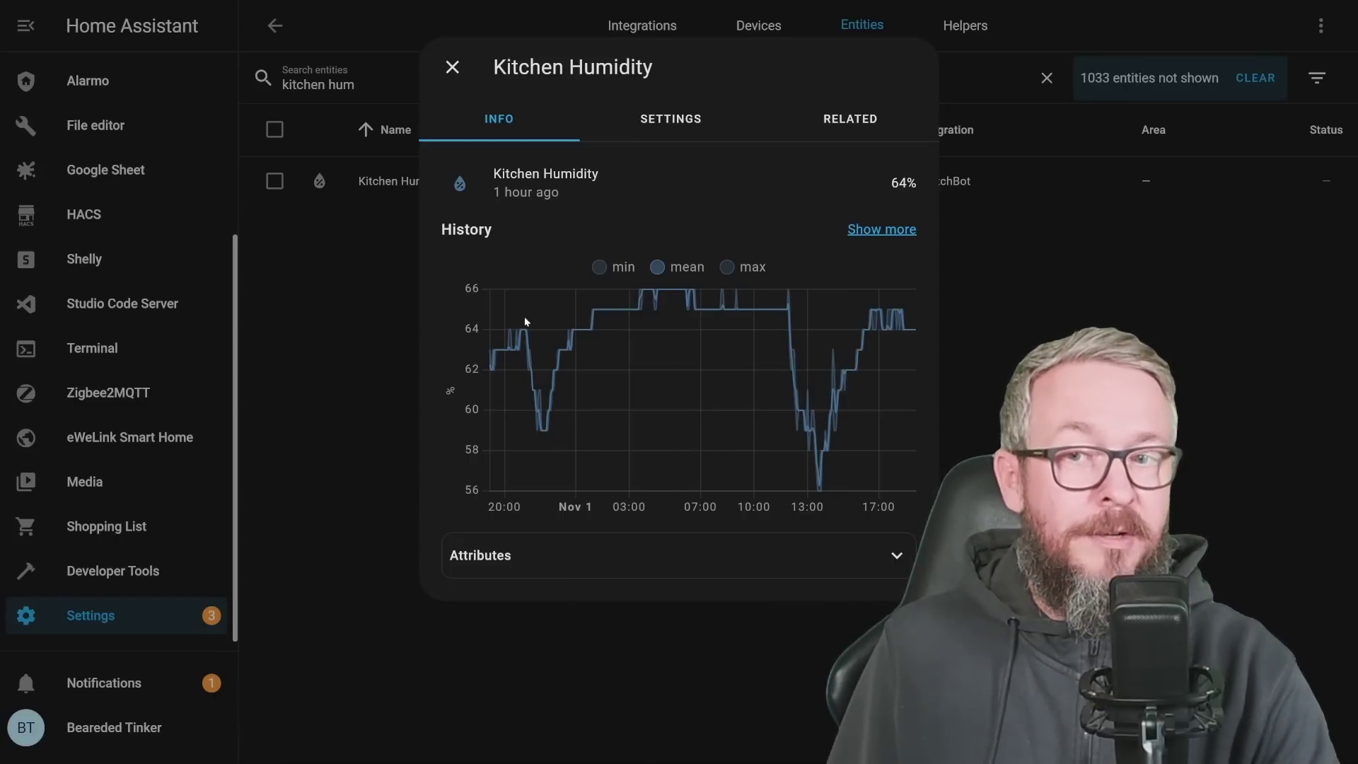
mouse_move(551, 388)
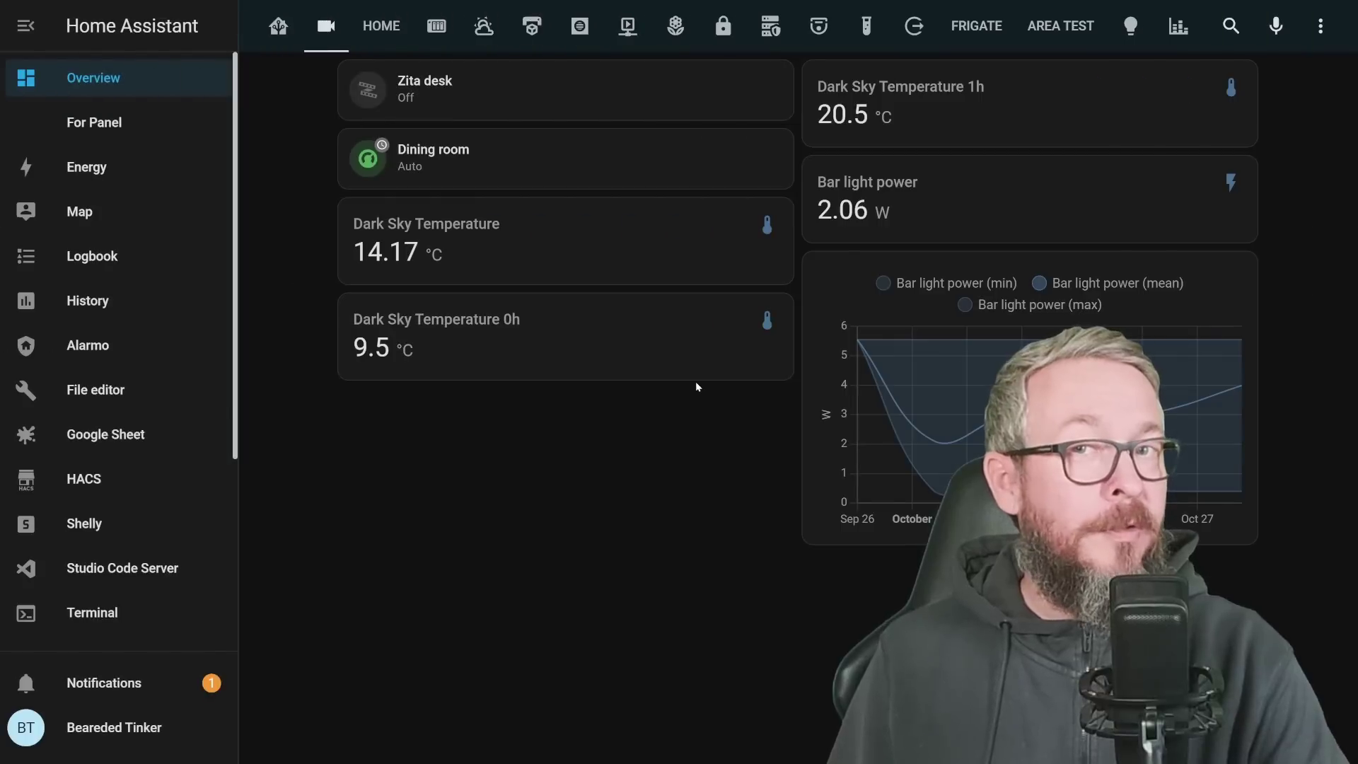
- Open the user profile and view the available options for the first day of the week
left_click(26, 728)
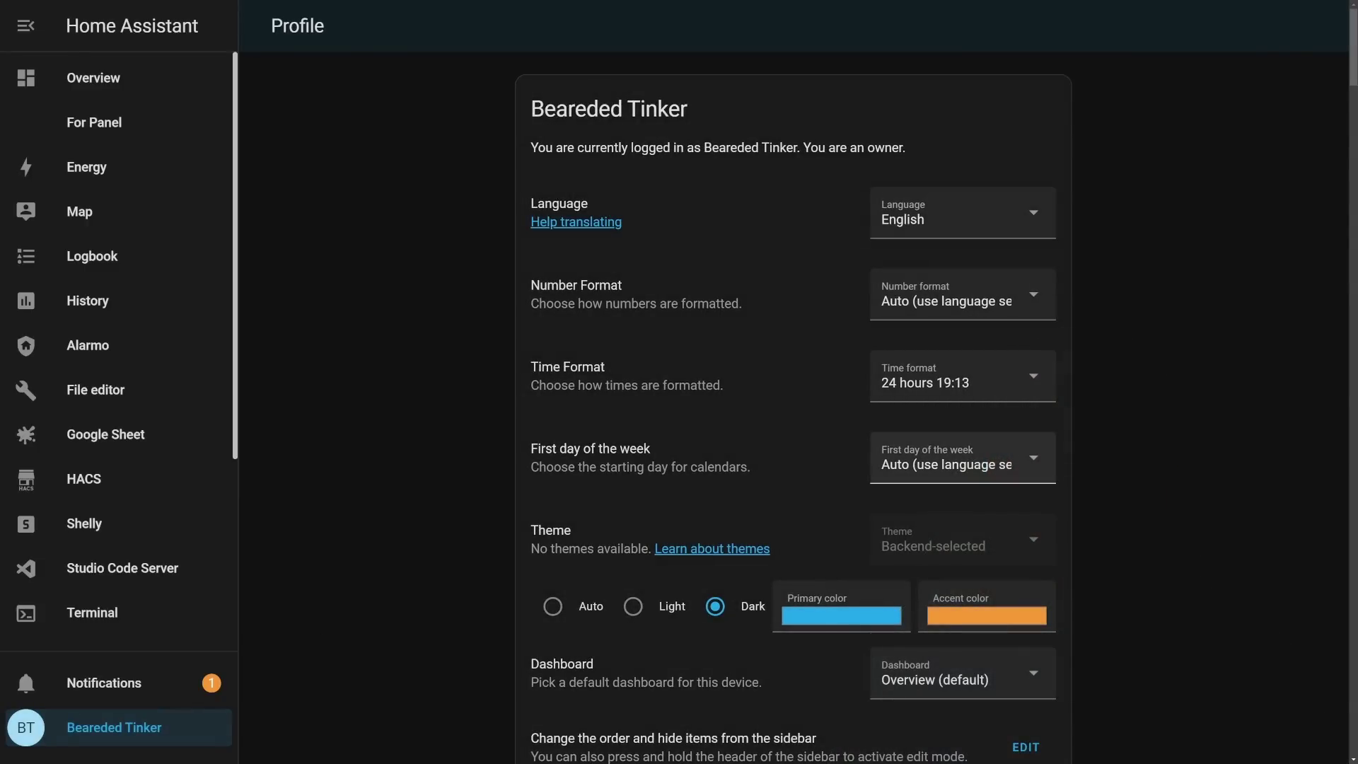
left_click(914, 469)
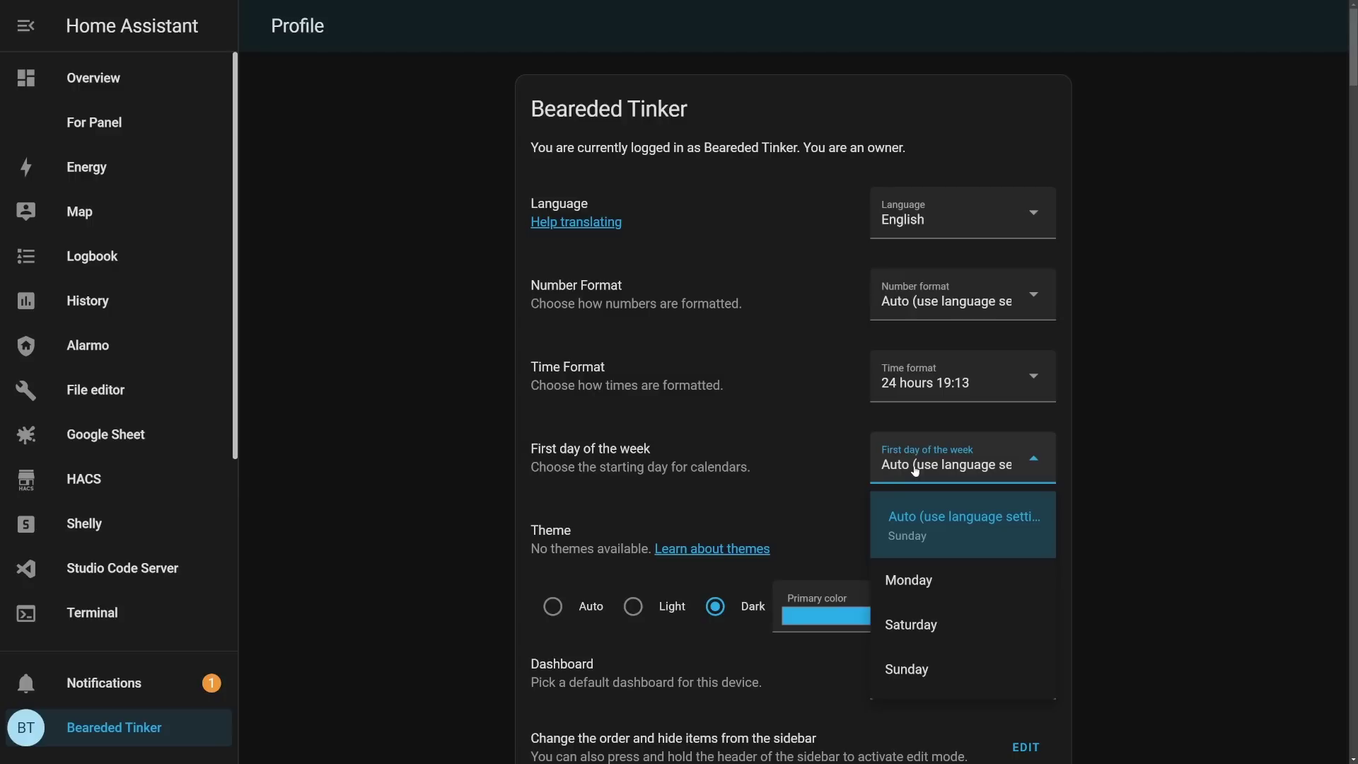
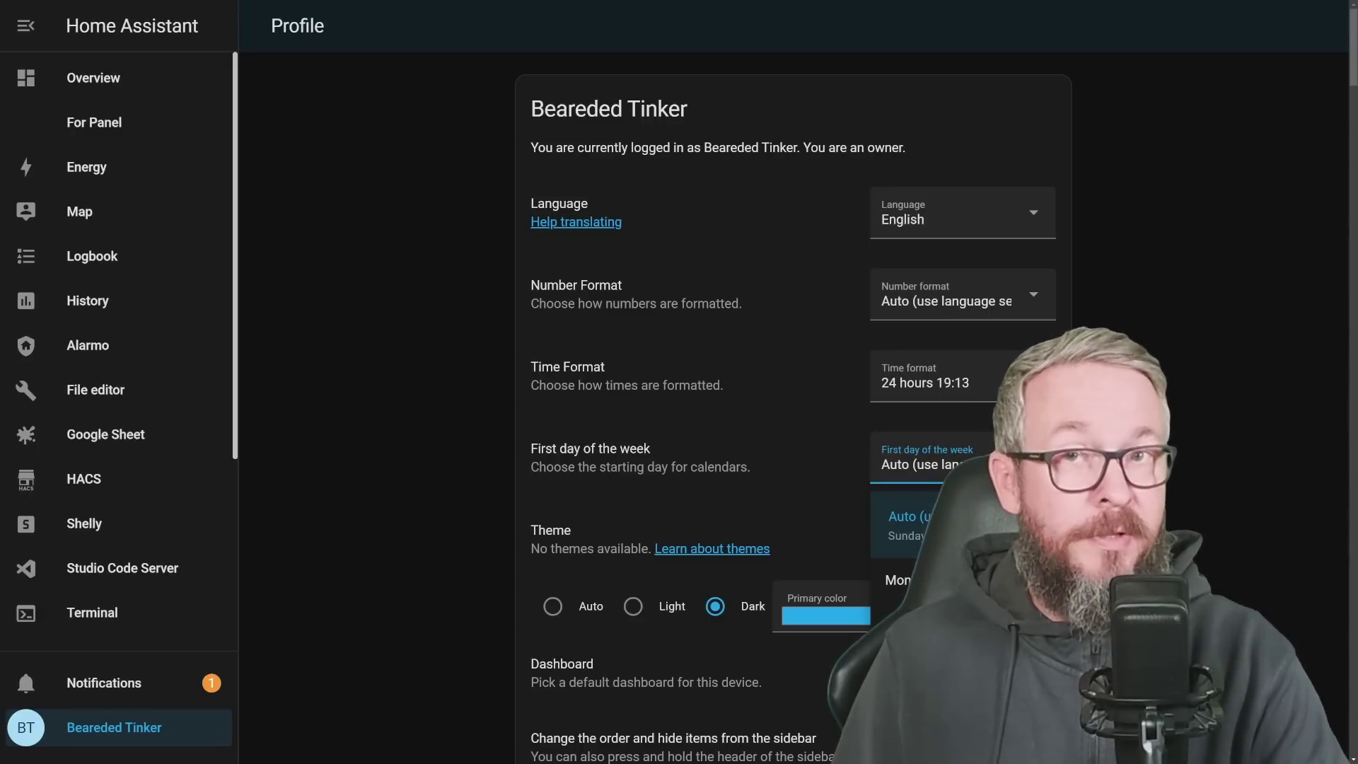
- Open the device list under Devices & Services and examine the devices with their integration icons
scroll(119, 340, "down", 4)
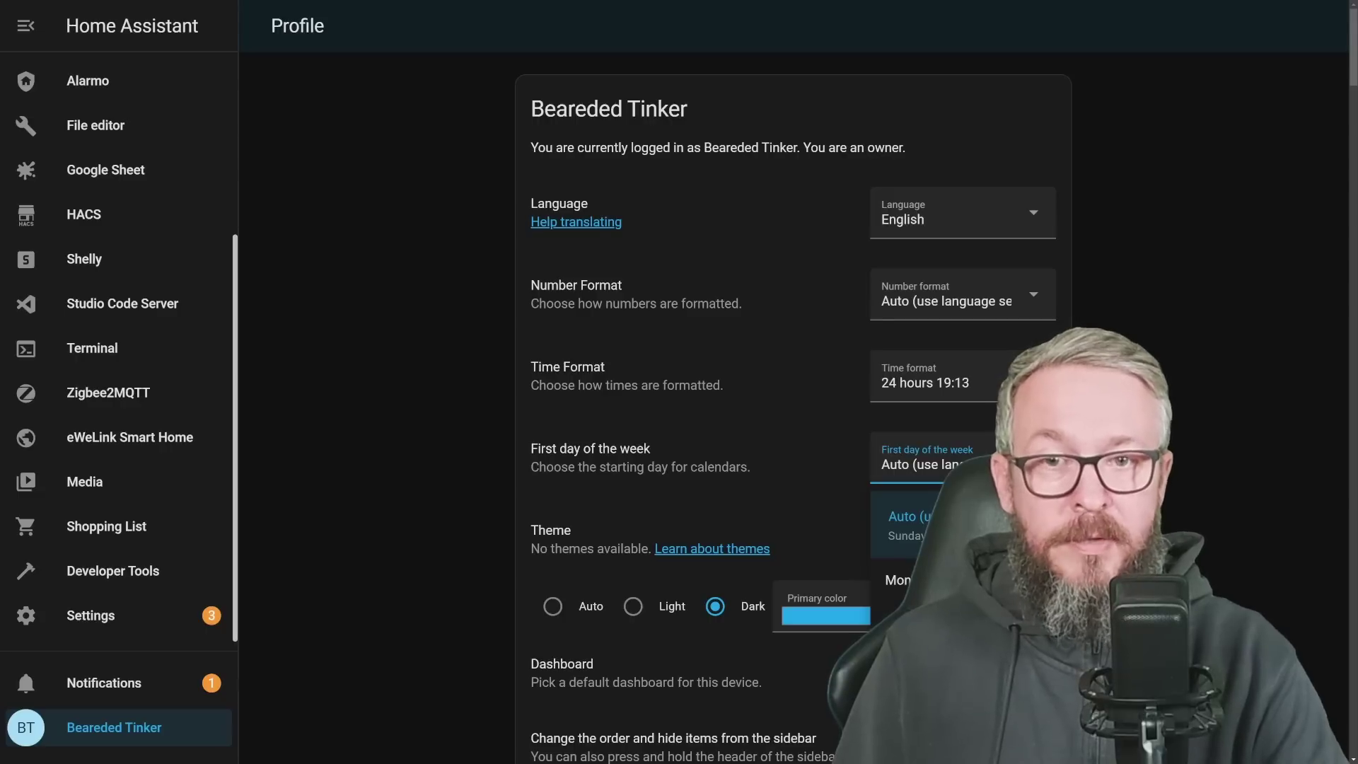
left_click(91, 616)
left_click(656, 428)
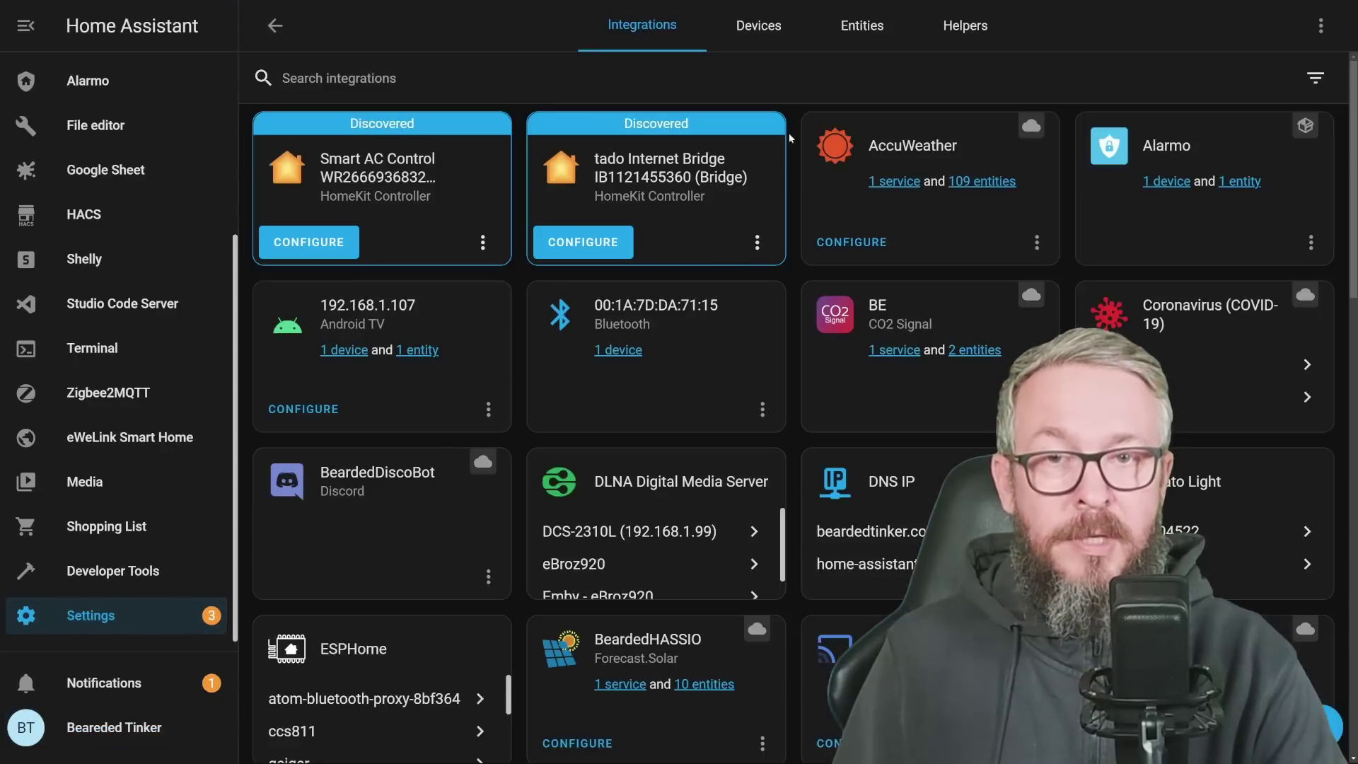
left_click(757, 24)
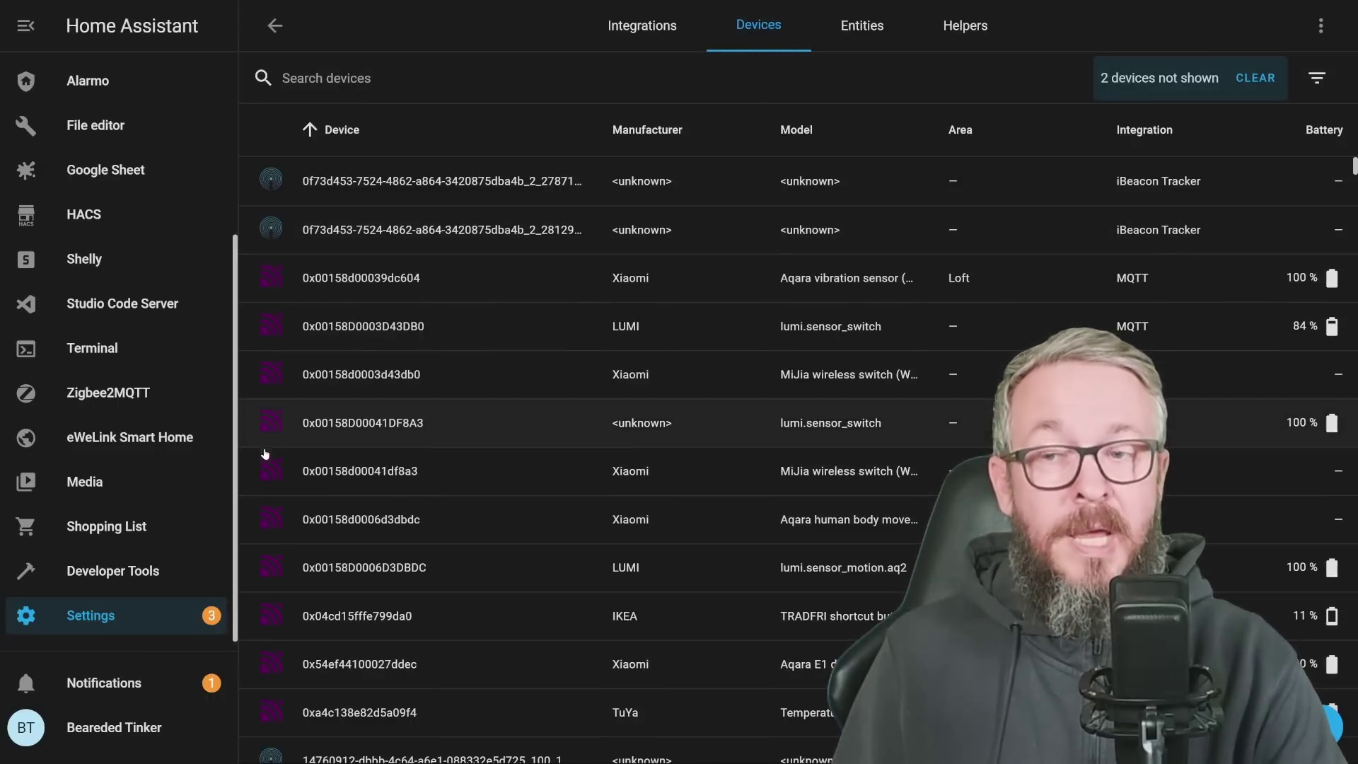
scroll(249, 483, "down", 8)
scroll(249, 483, "down", 20)
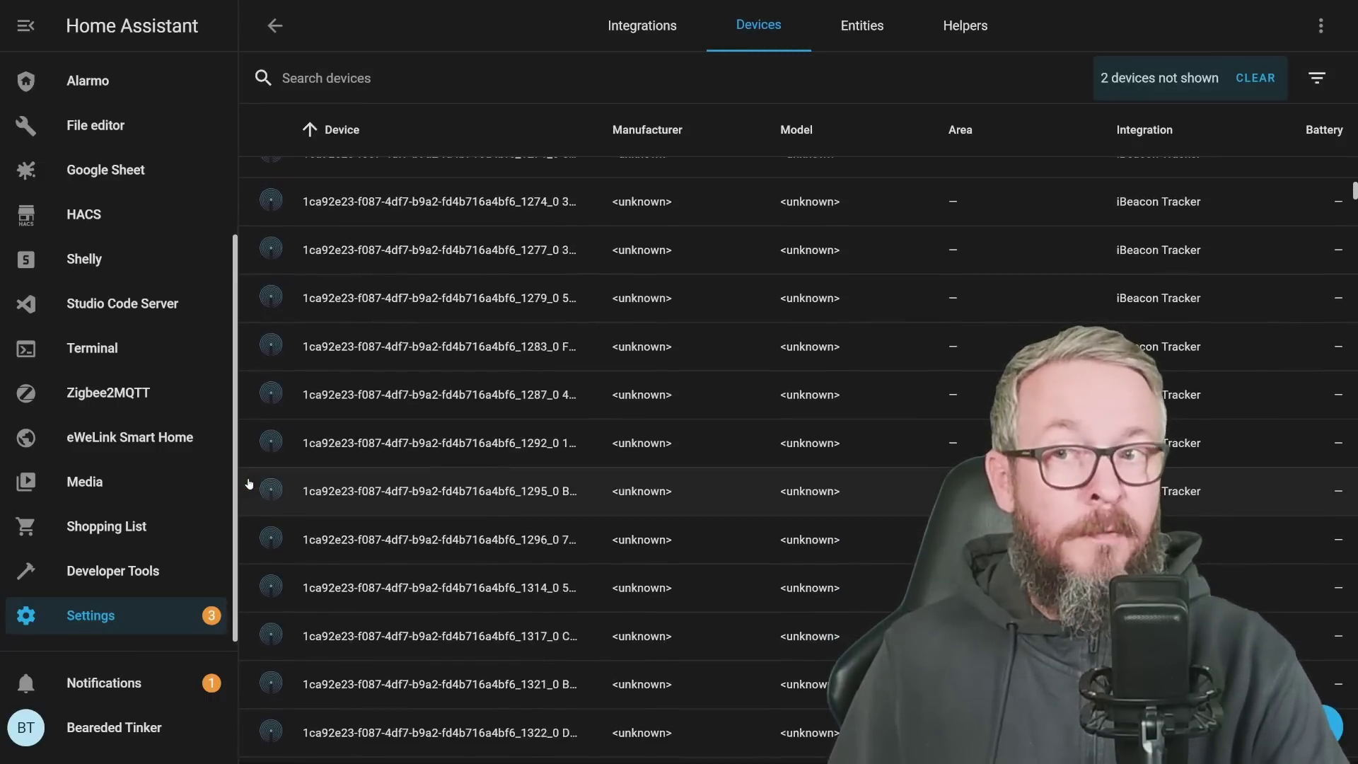
scroll(274, 323, "down", 20)
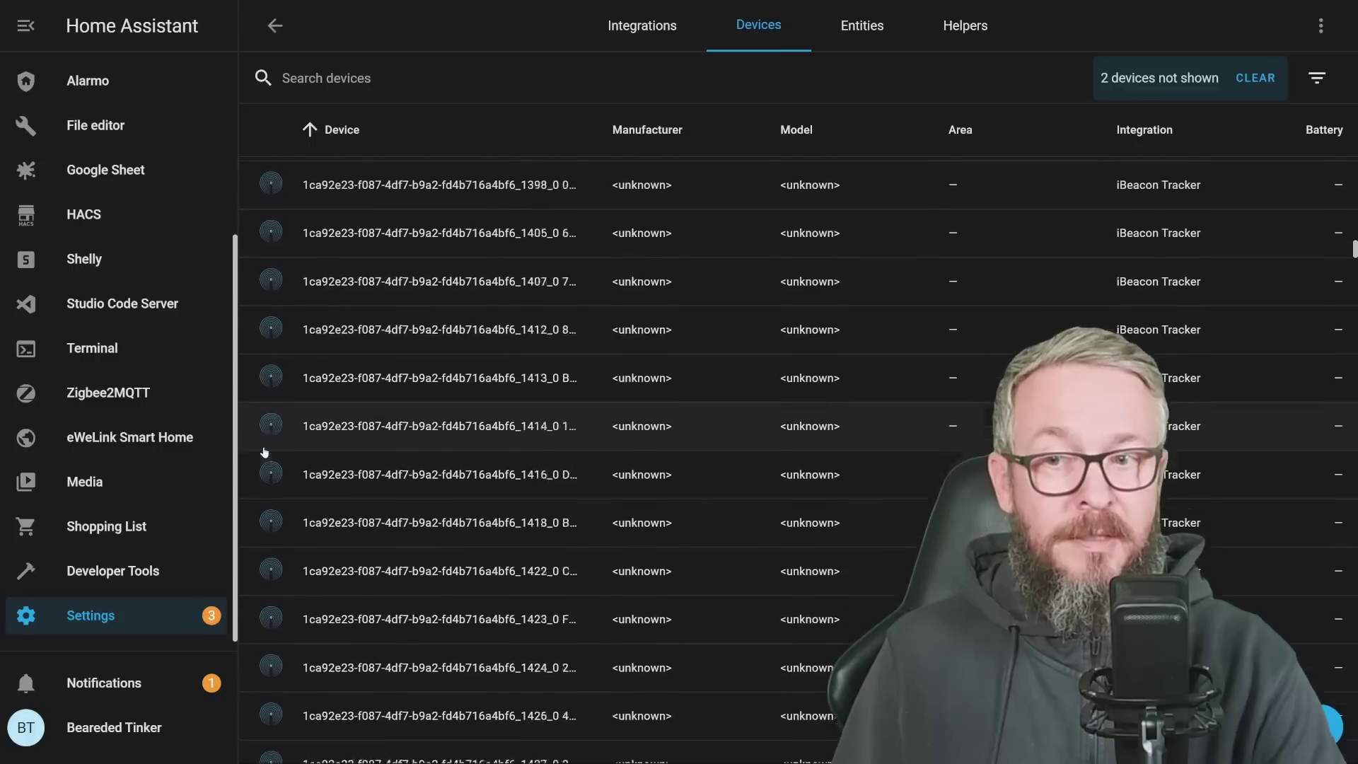
scroll(273, 515, "down", 15)
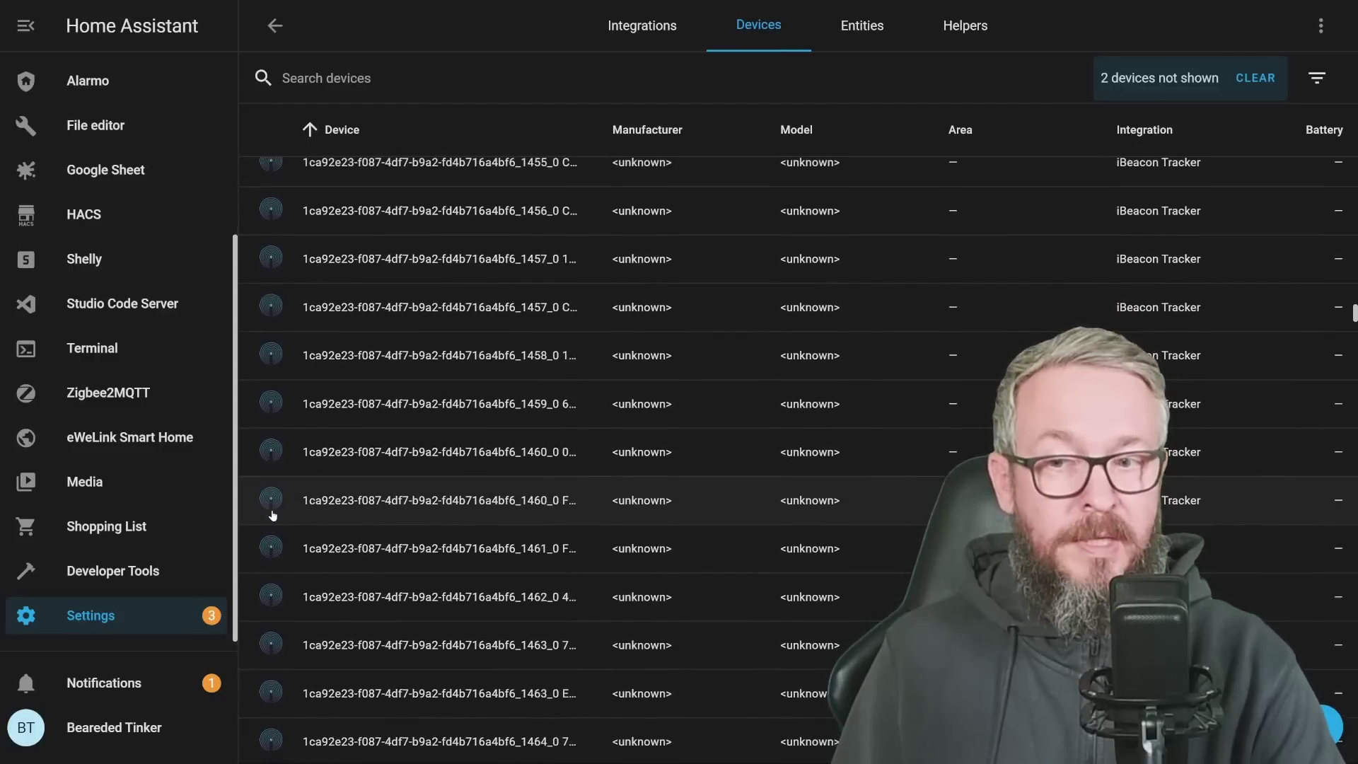
scroll(275, 570, "down", 5)
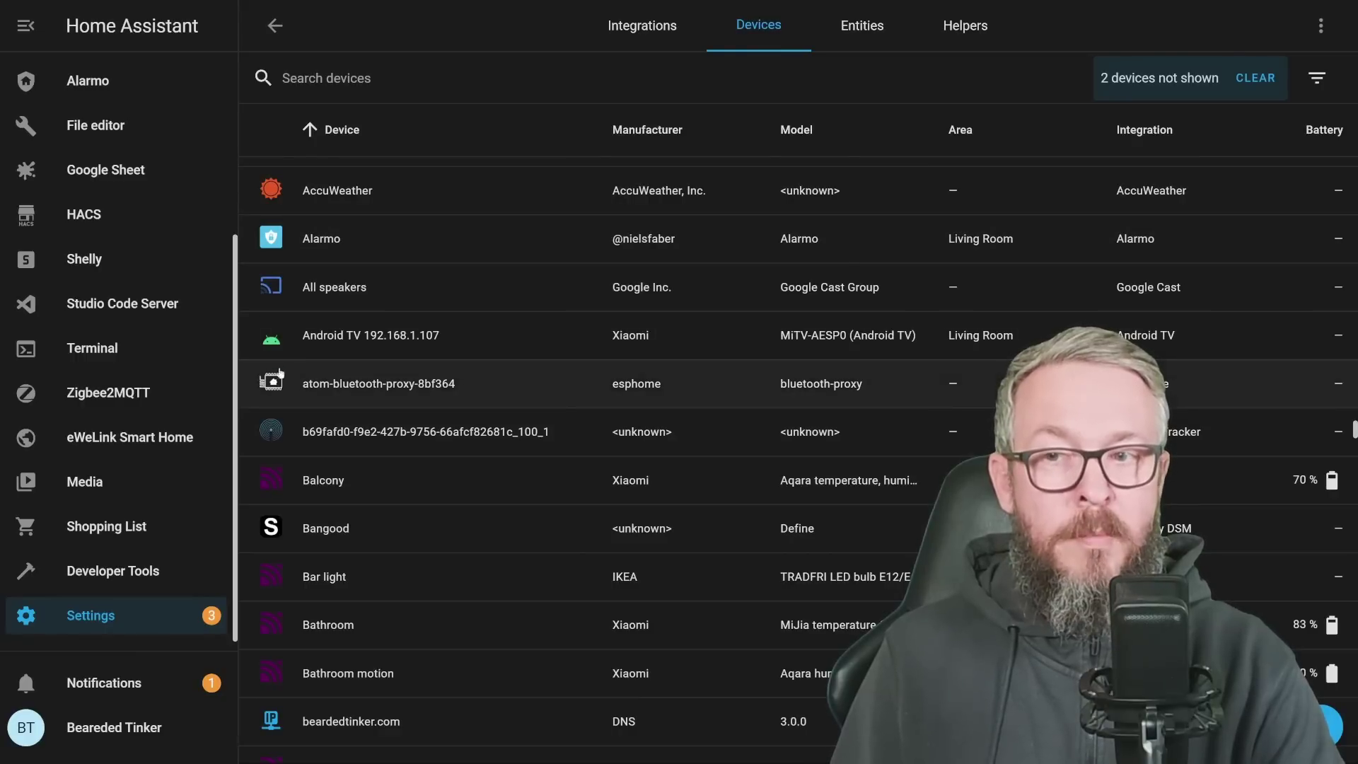
scroll(278, 394, "down", 6)
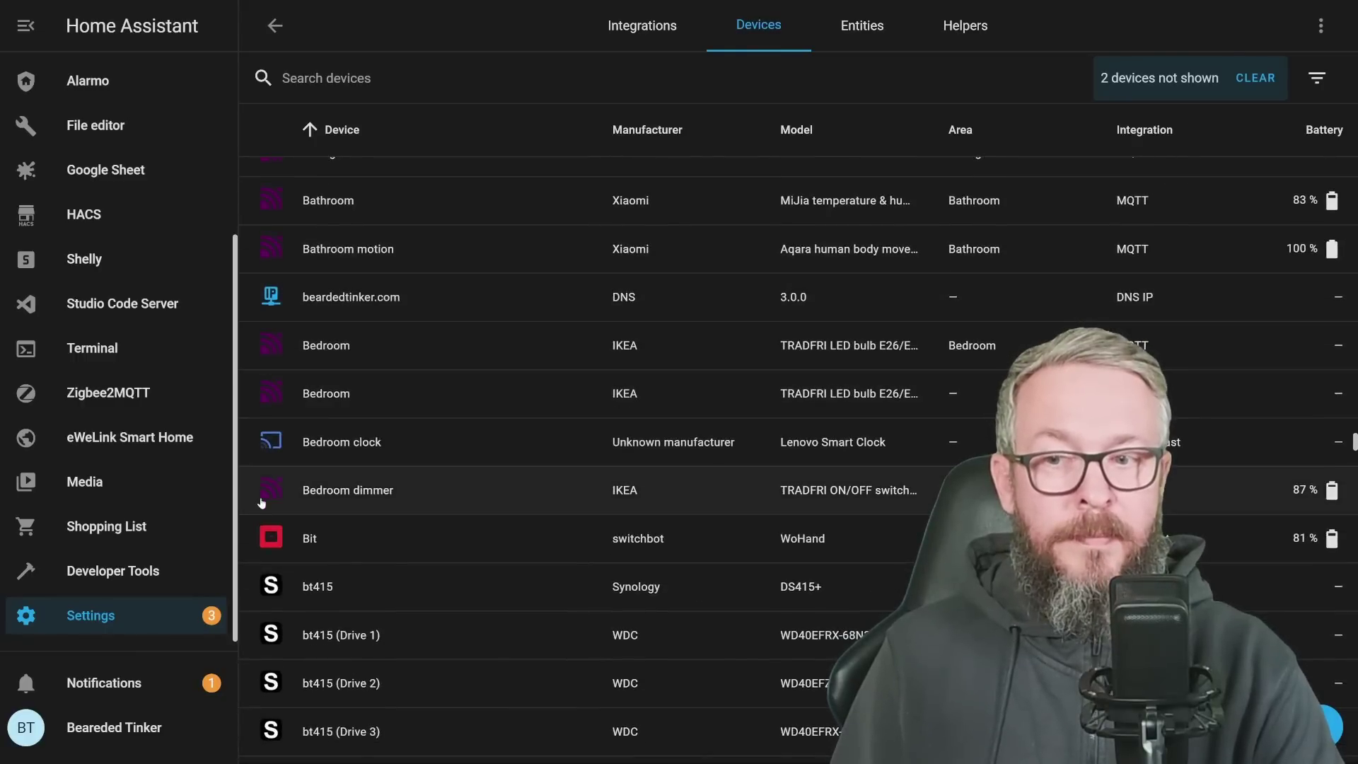
scroll(261, 499, "down", 10)
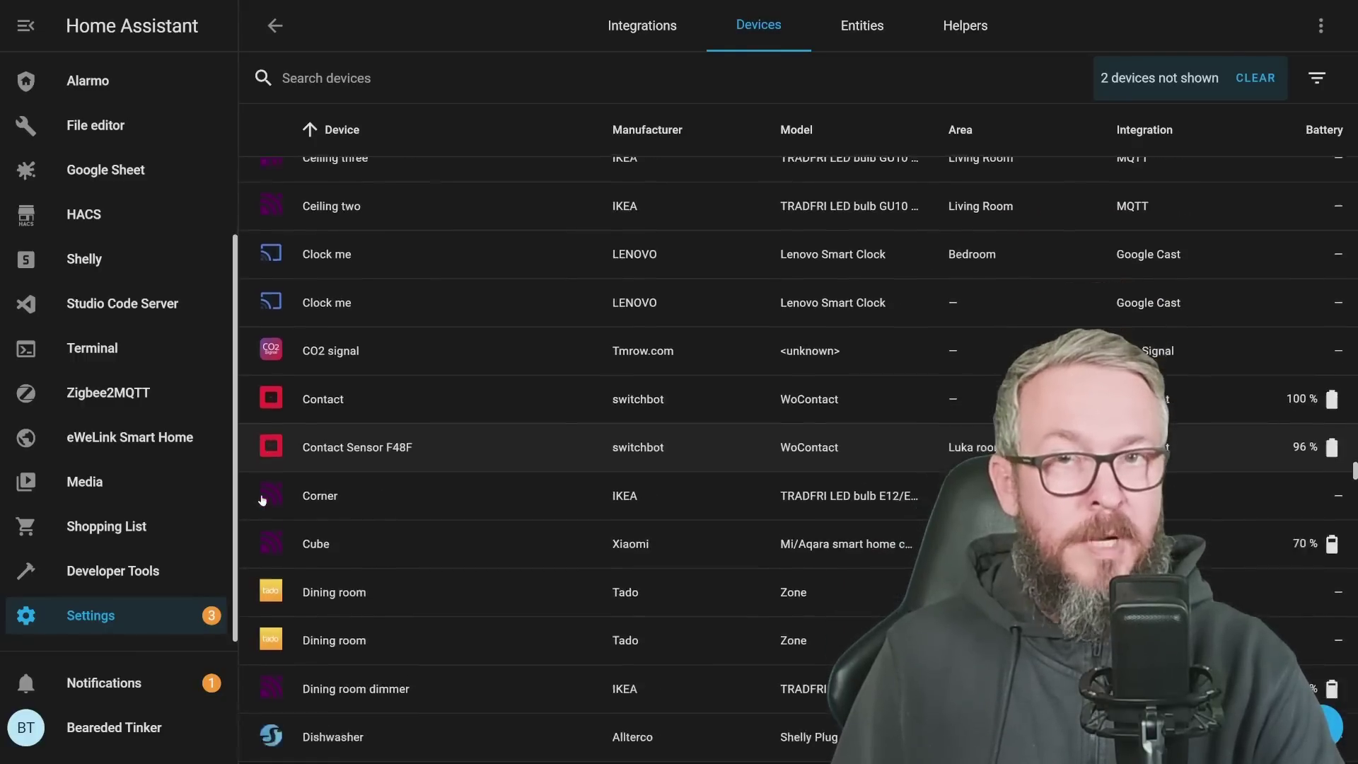
scroll(261, 500, "down", 7)
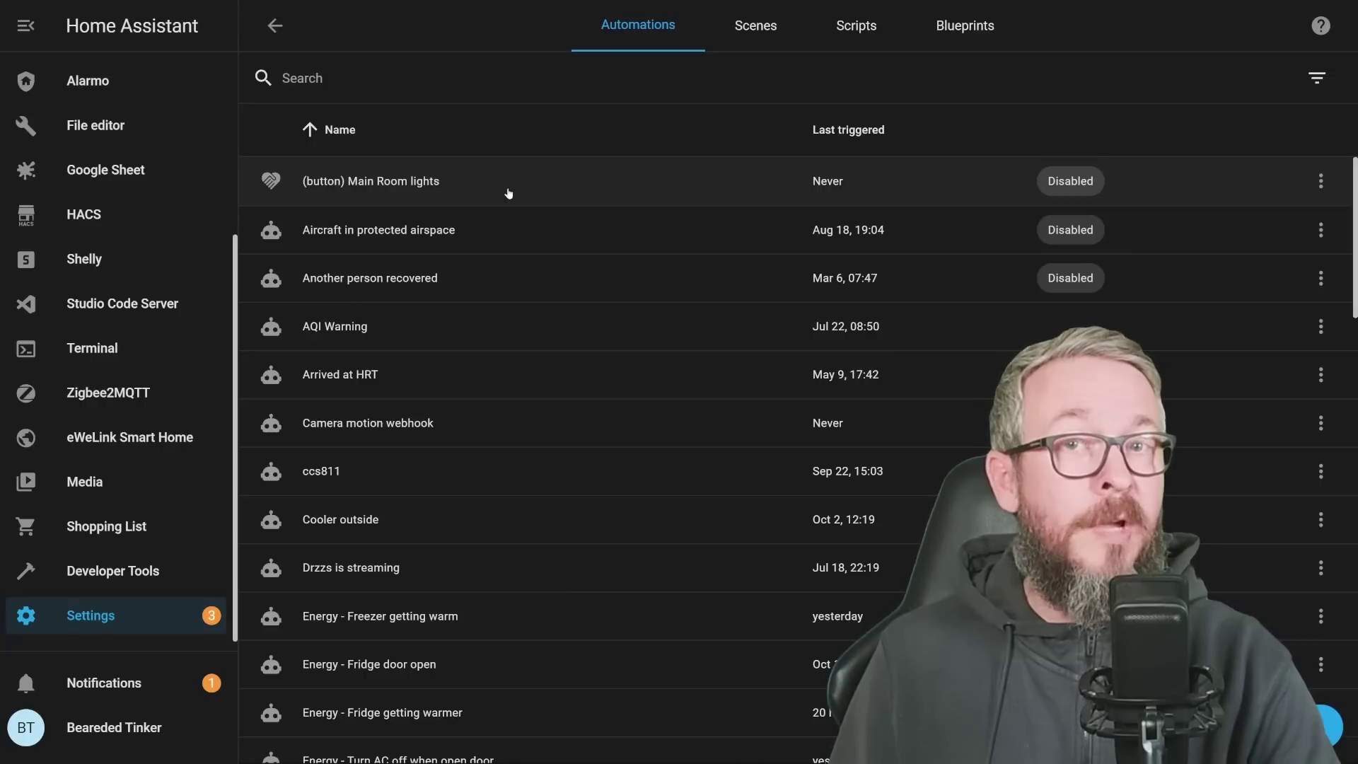
- Set the icon of the "Aircraft in protected airspace" automation to mdi:boxing-glove, save it and return to the automation list
left_click(328, 228)
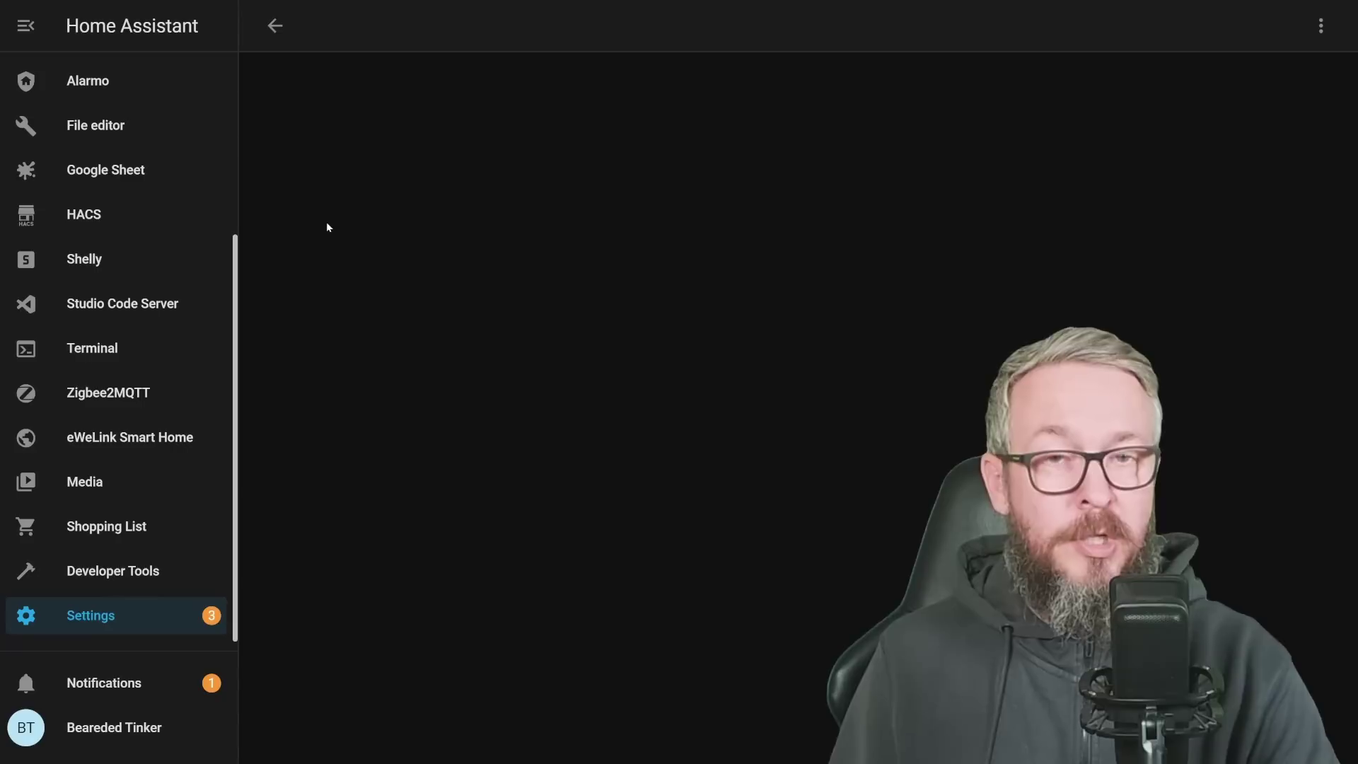
left_click(1319, 29)
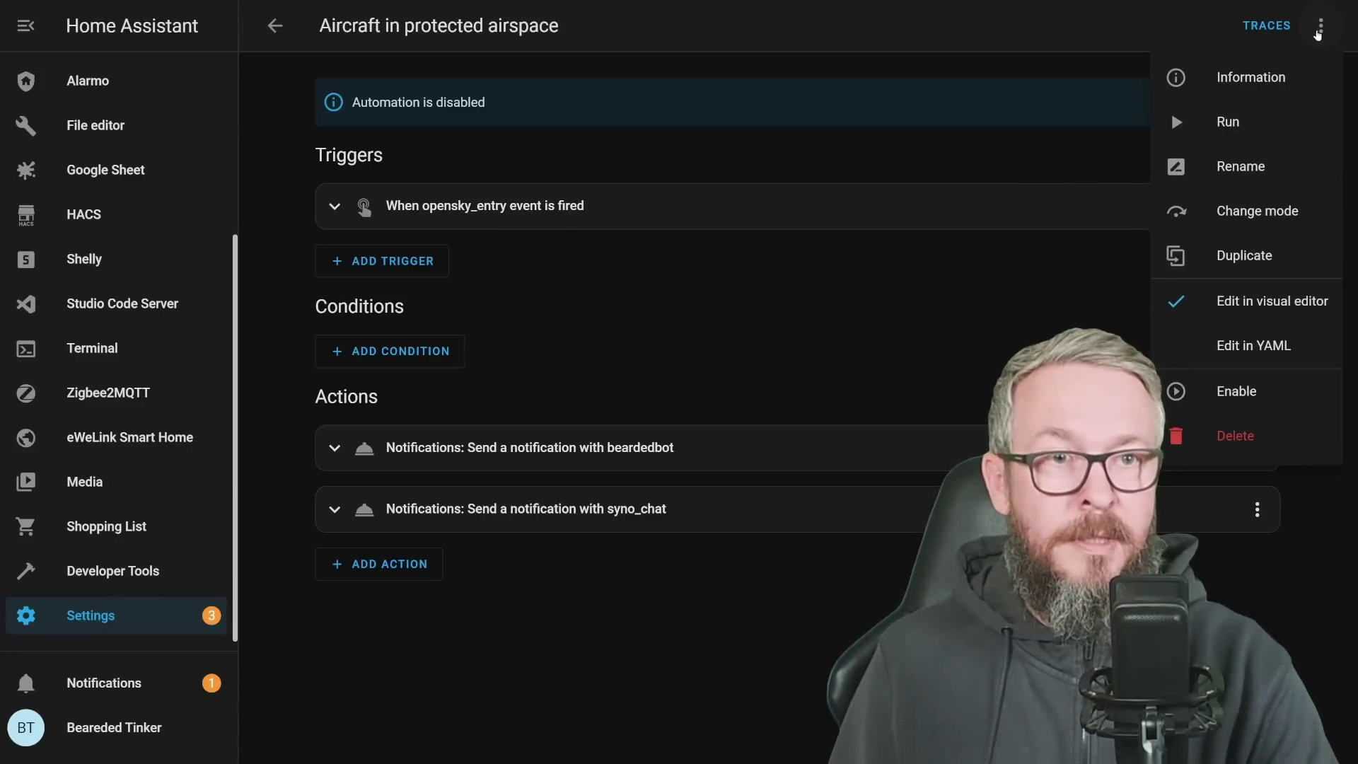
left_click(1251, 76)
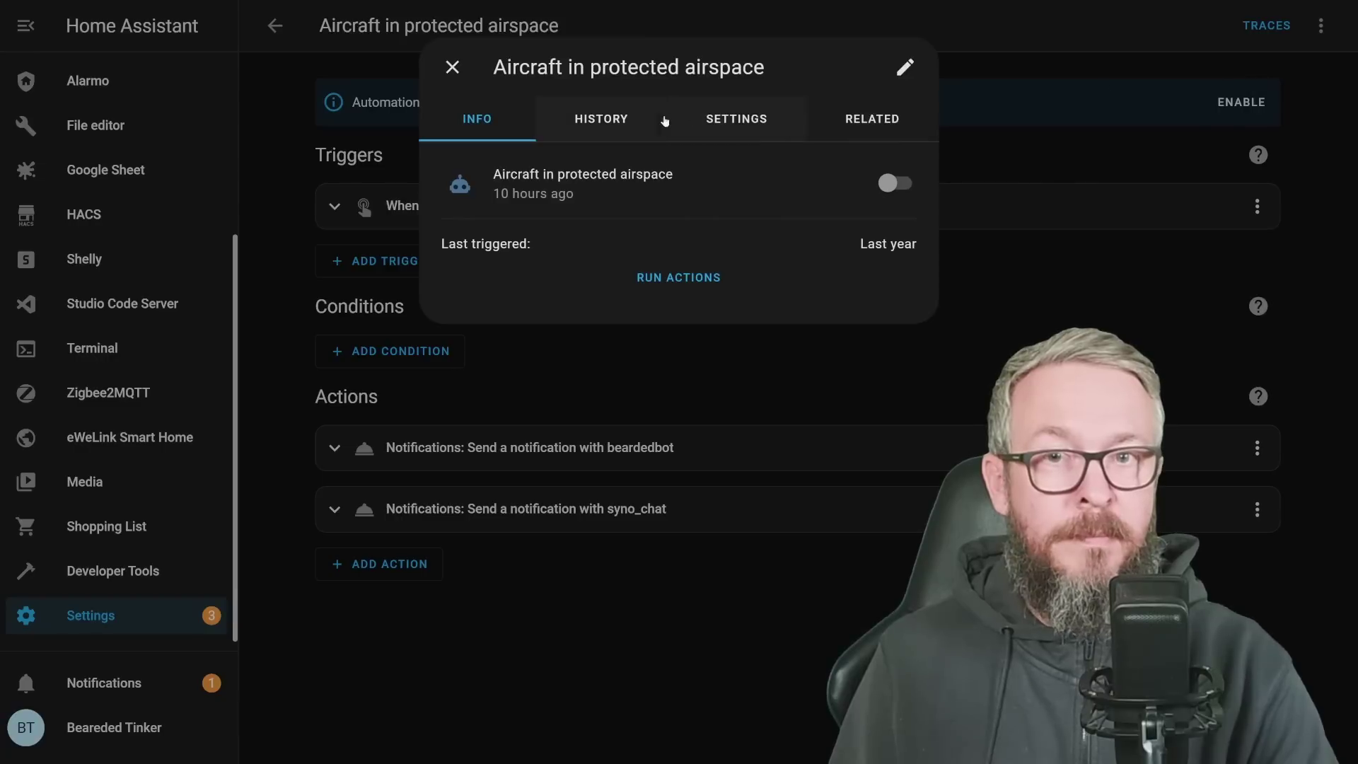
left_click(707, 116)
left_click(642, 257)
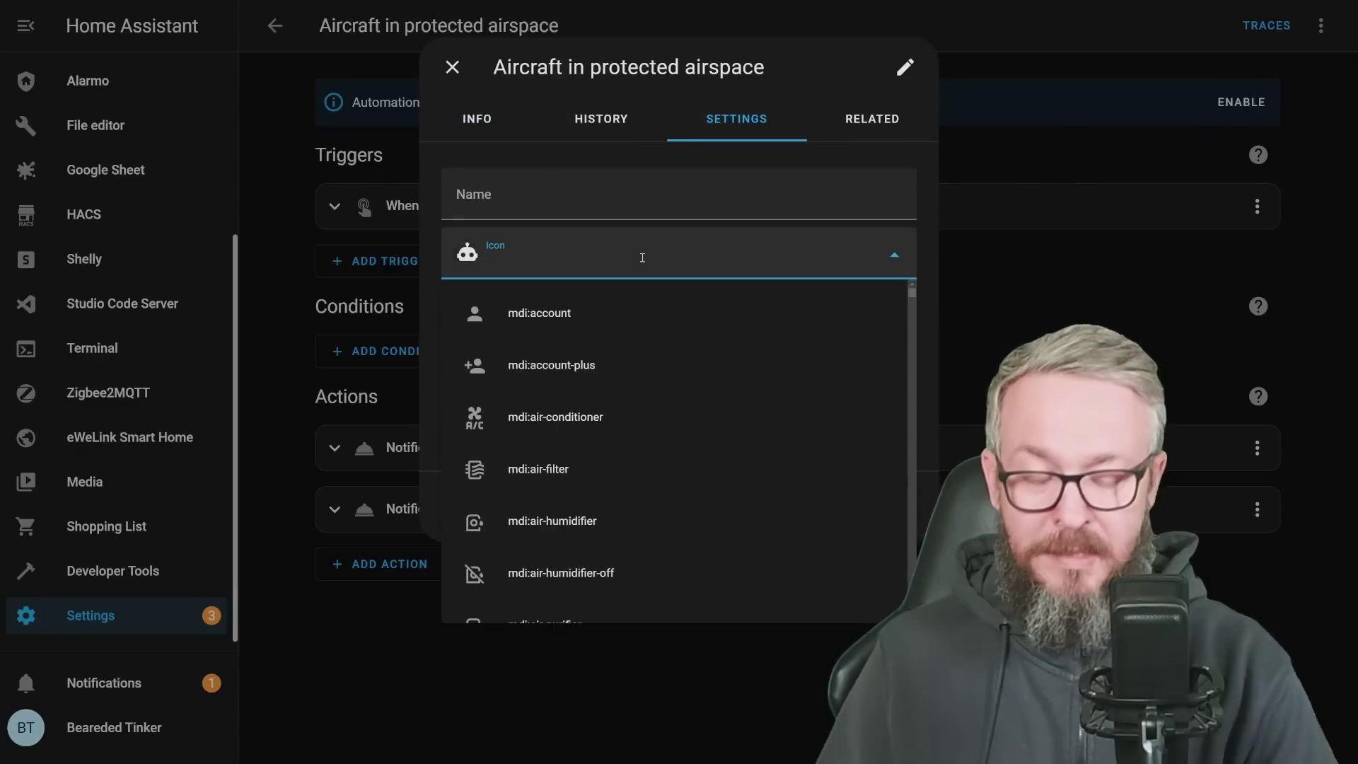
type("mdi:boxing-glove")
key("Return")
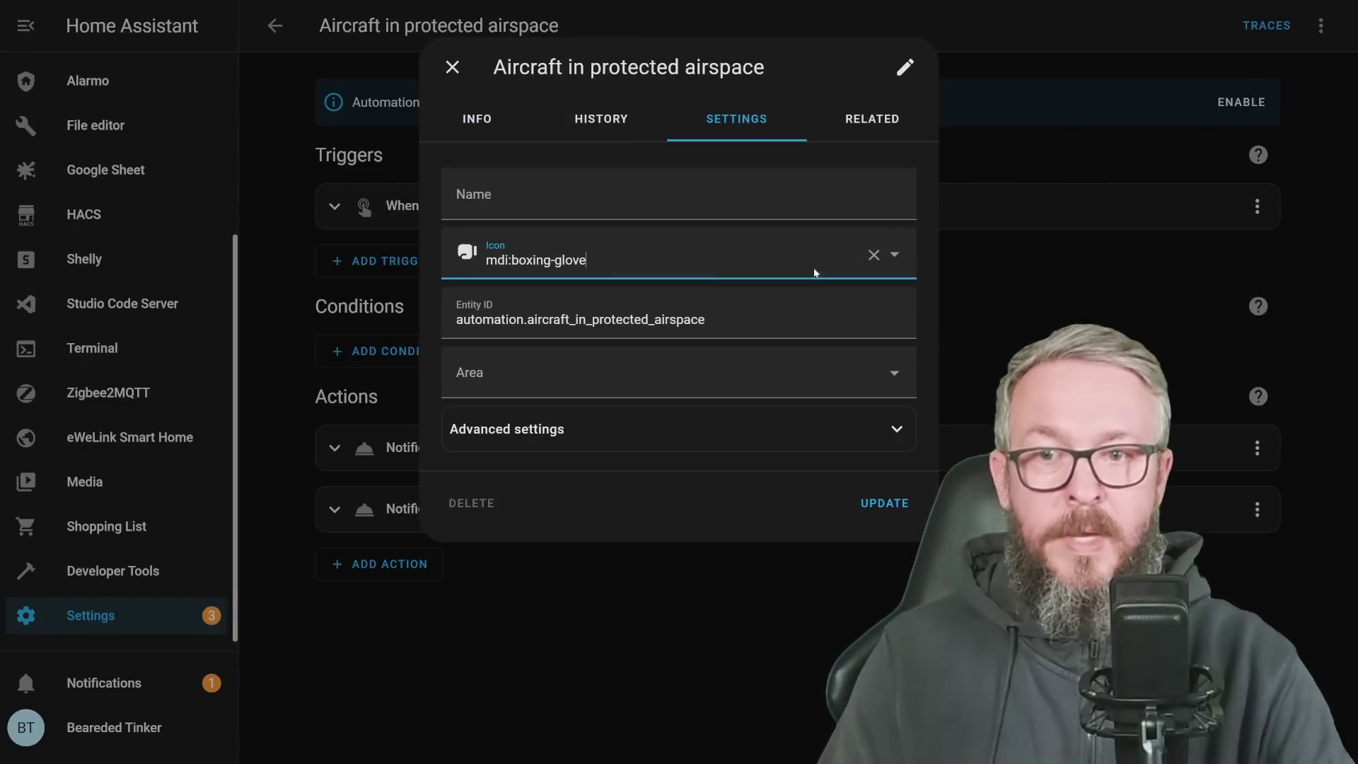
left_click(882, 503)
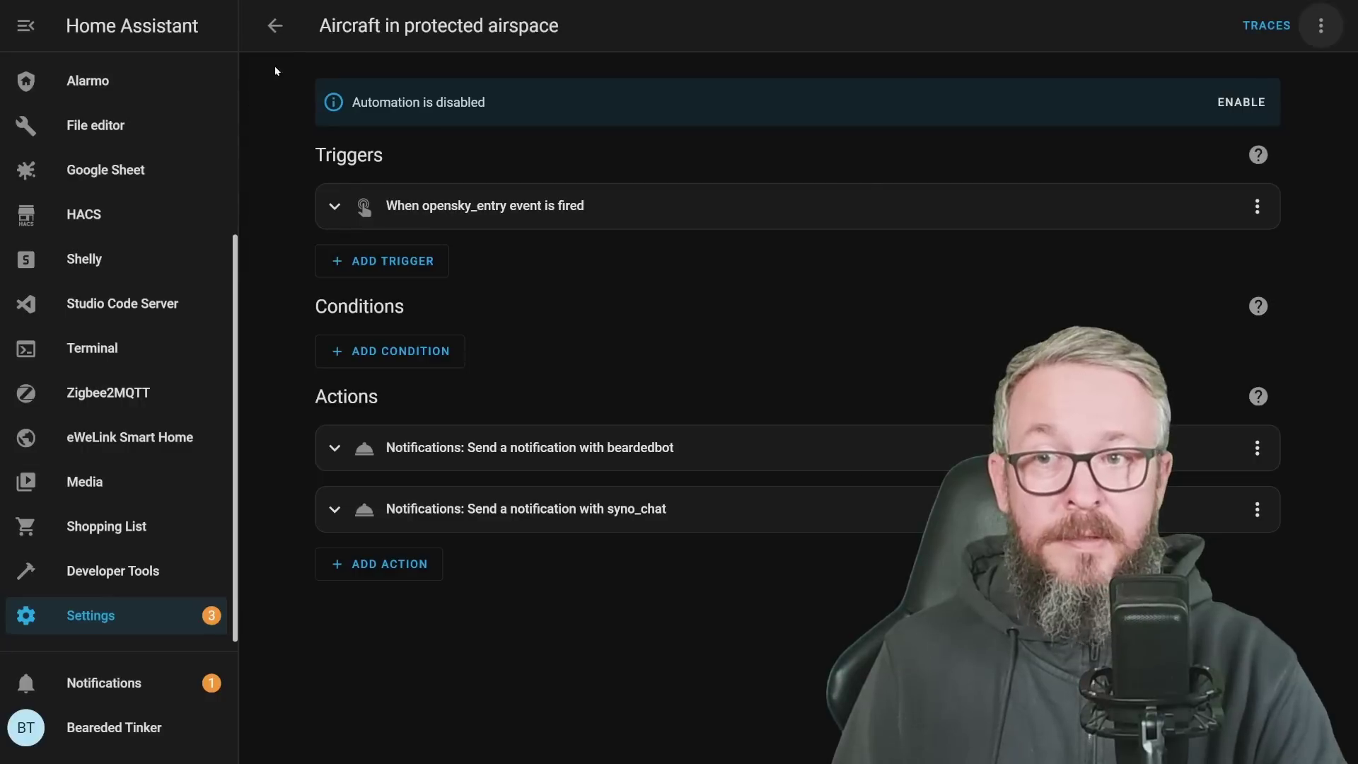
left_click(276, 25)
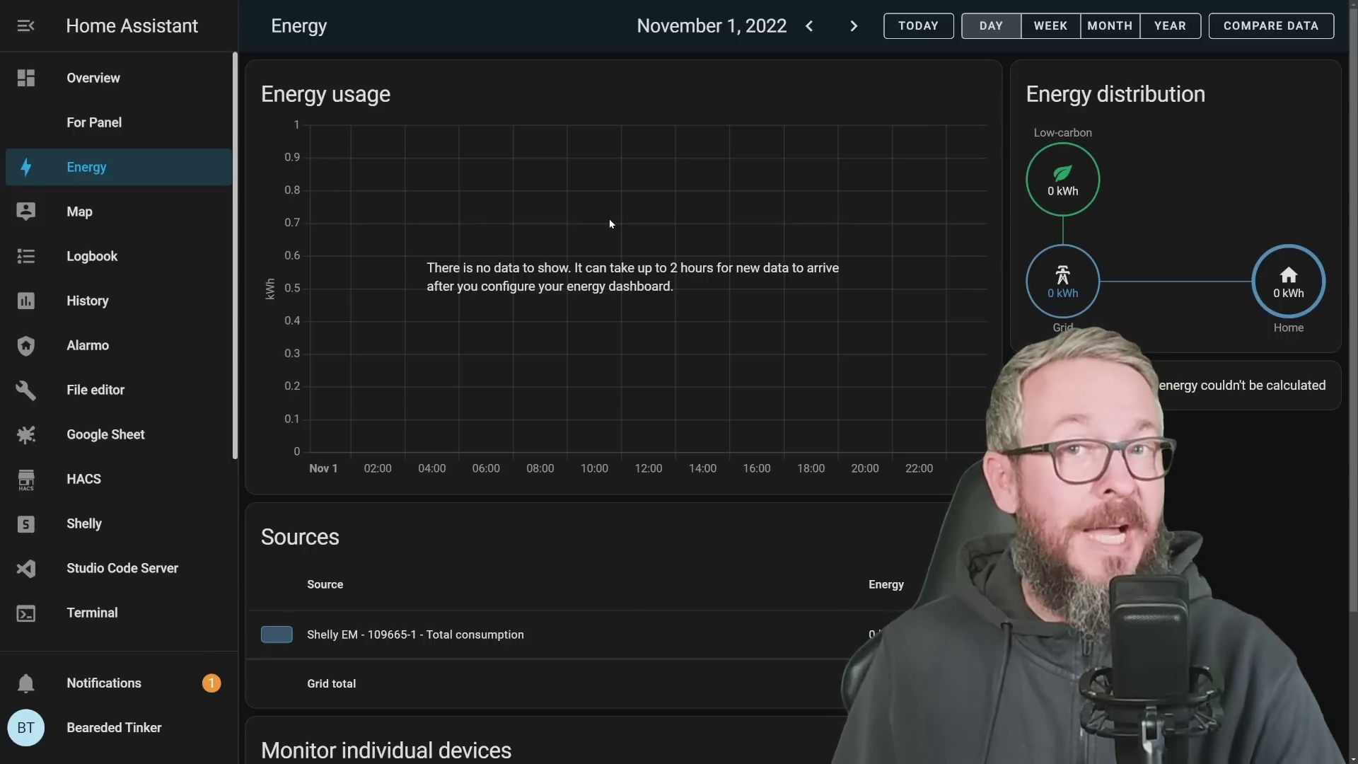
- Open the Energy dashboard's configuration from the dashboards settings
scroll(155, 424, "down", 4)
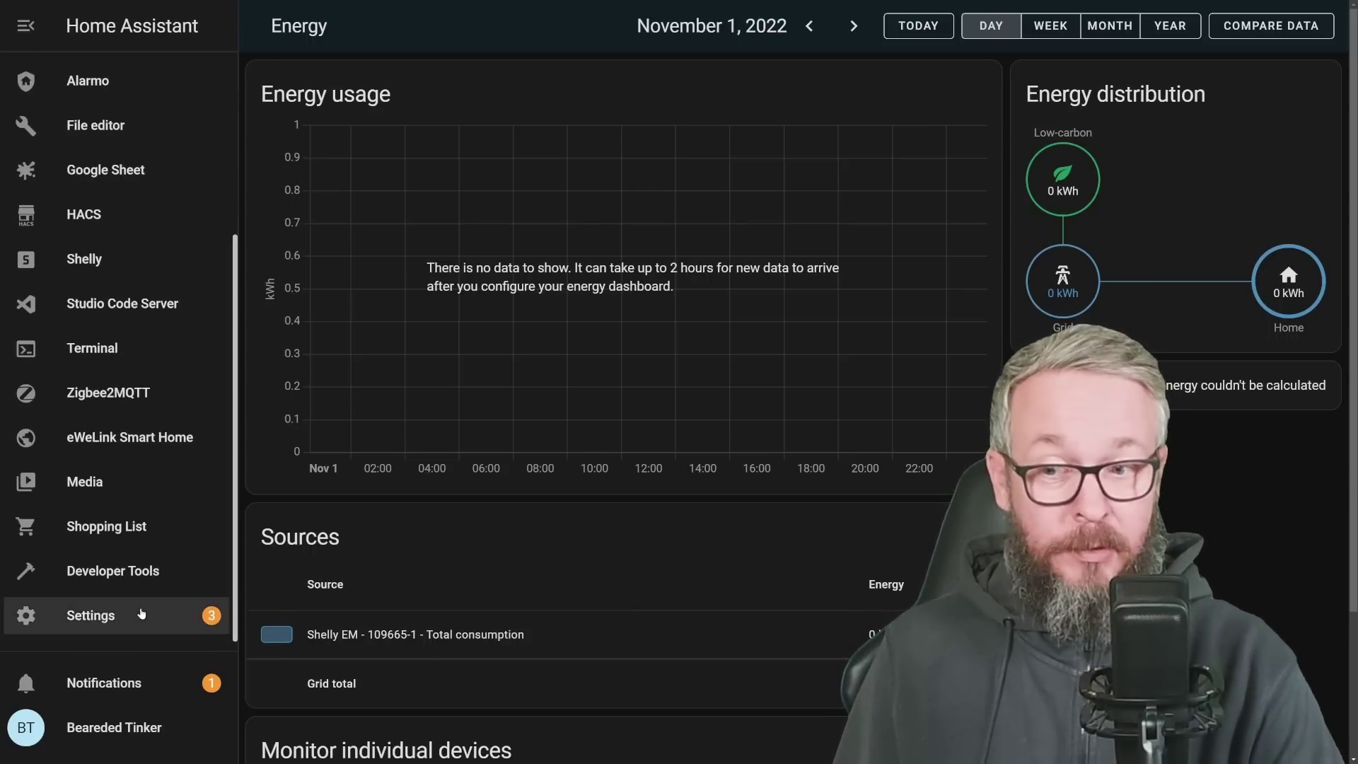
left_click(154, 617)
scroll(688, 449, "down", 3)
left_click(660, 427)
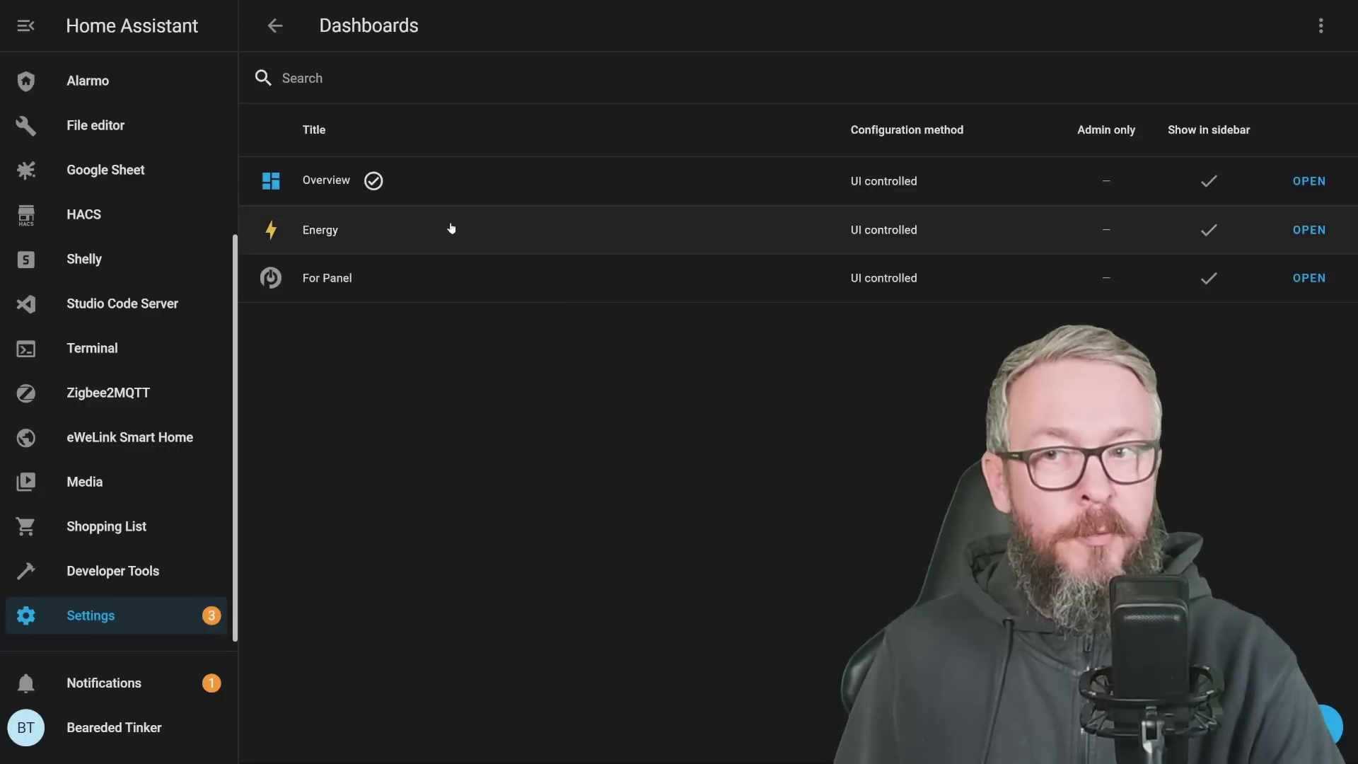
left_click(308, 236)
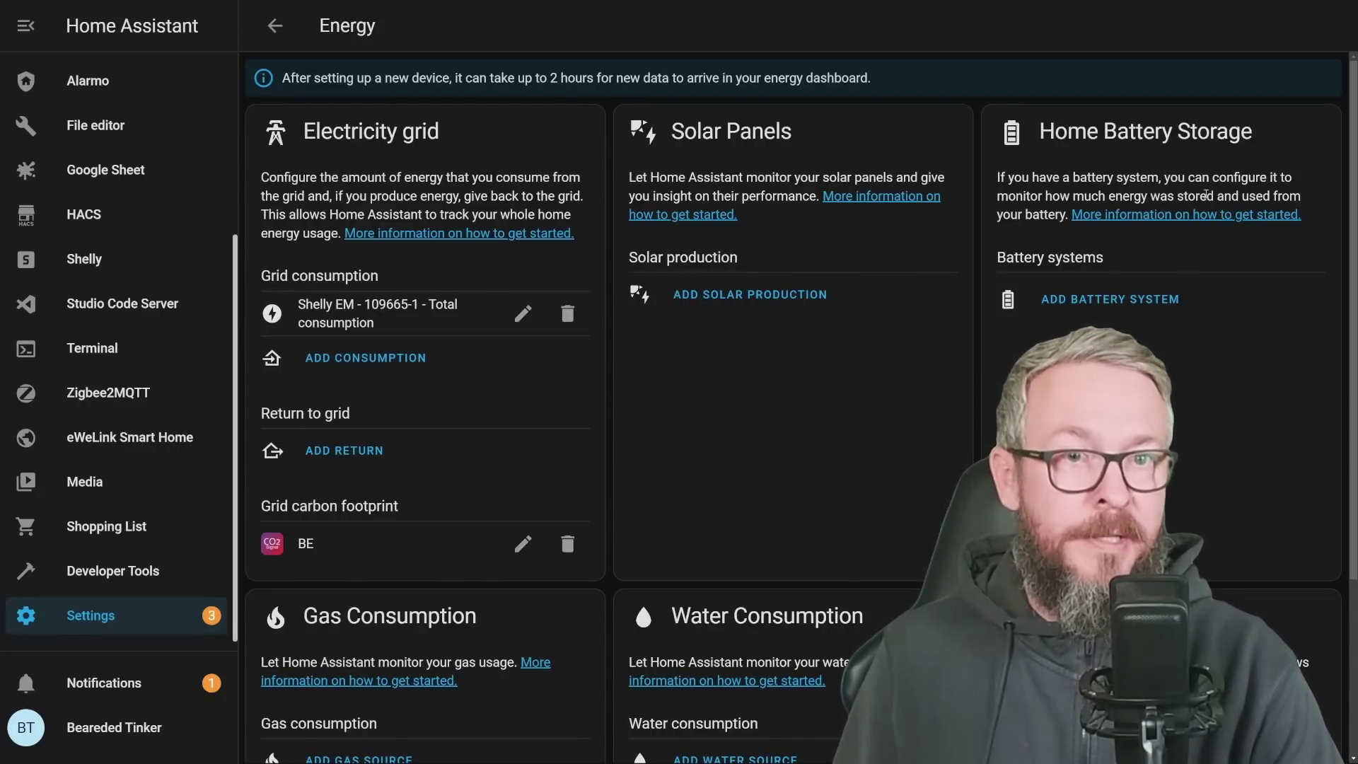
- Start adding a water source and check the water usage statistics and cost tracking options on offer
scroll(806, 459, "down", 2)
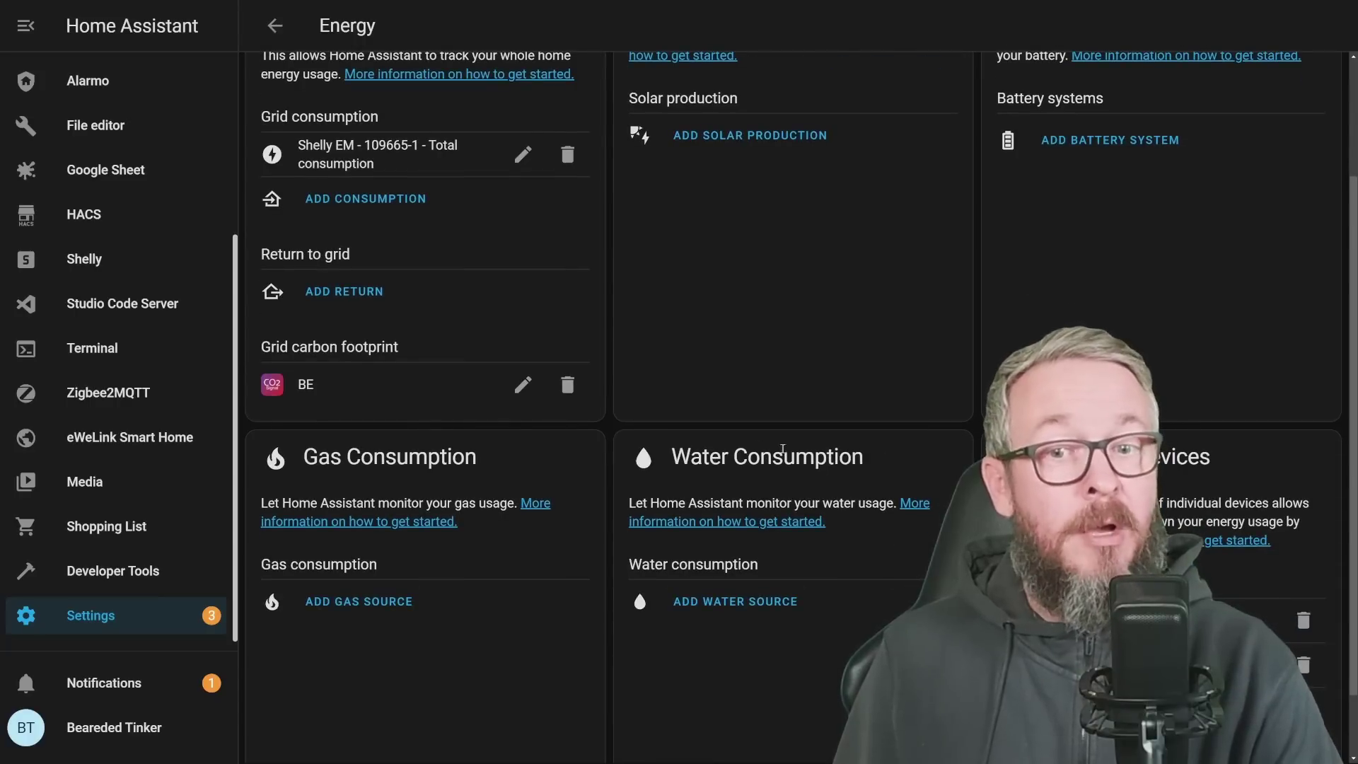
left_click(730, 602)
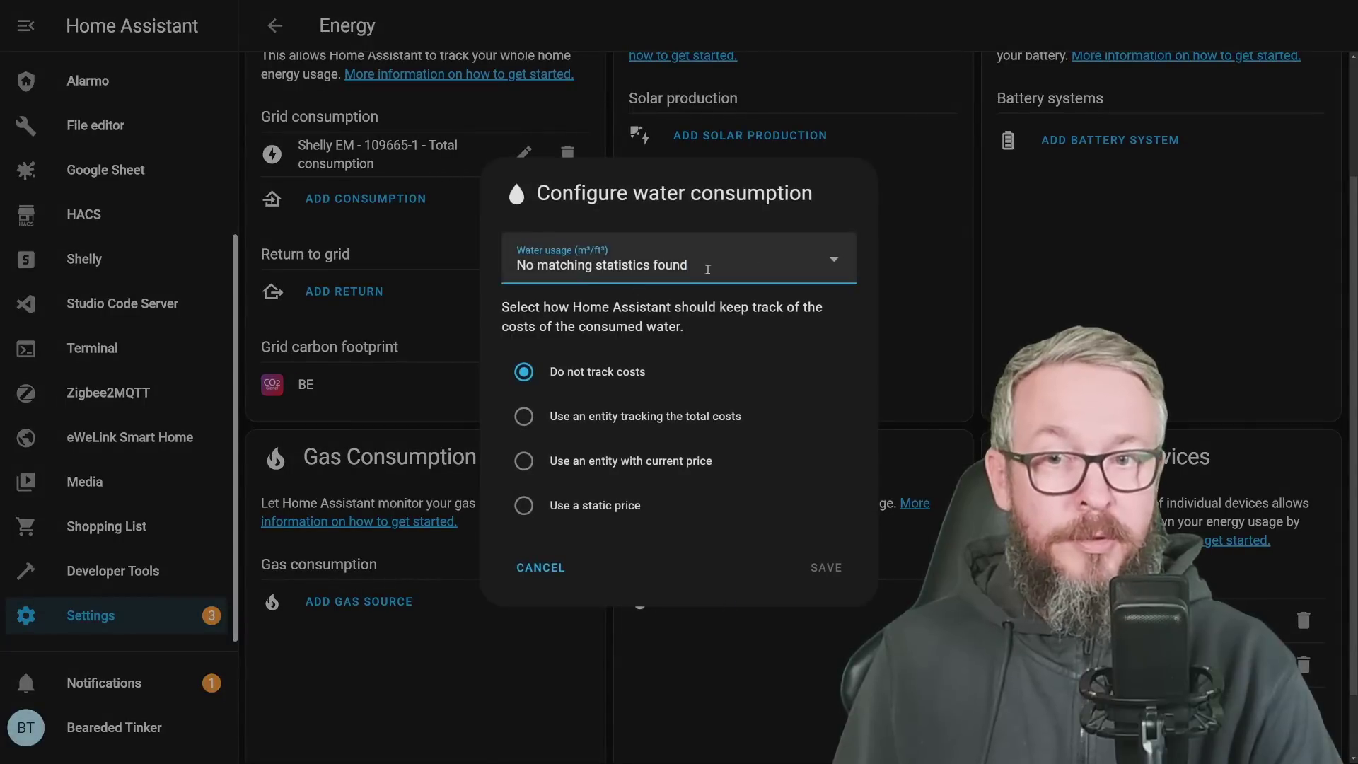
left_click(839, 263)
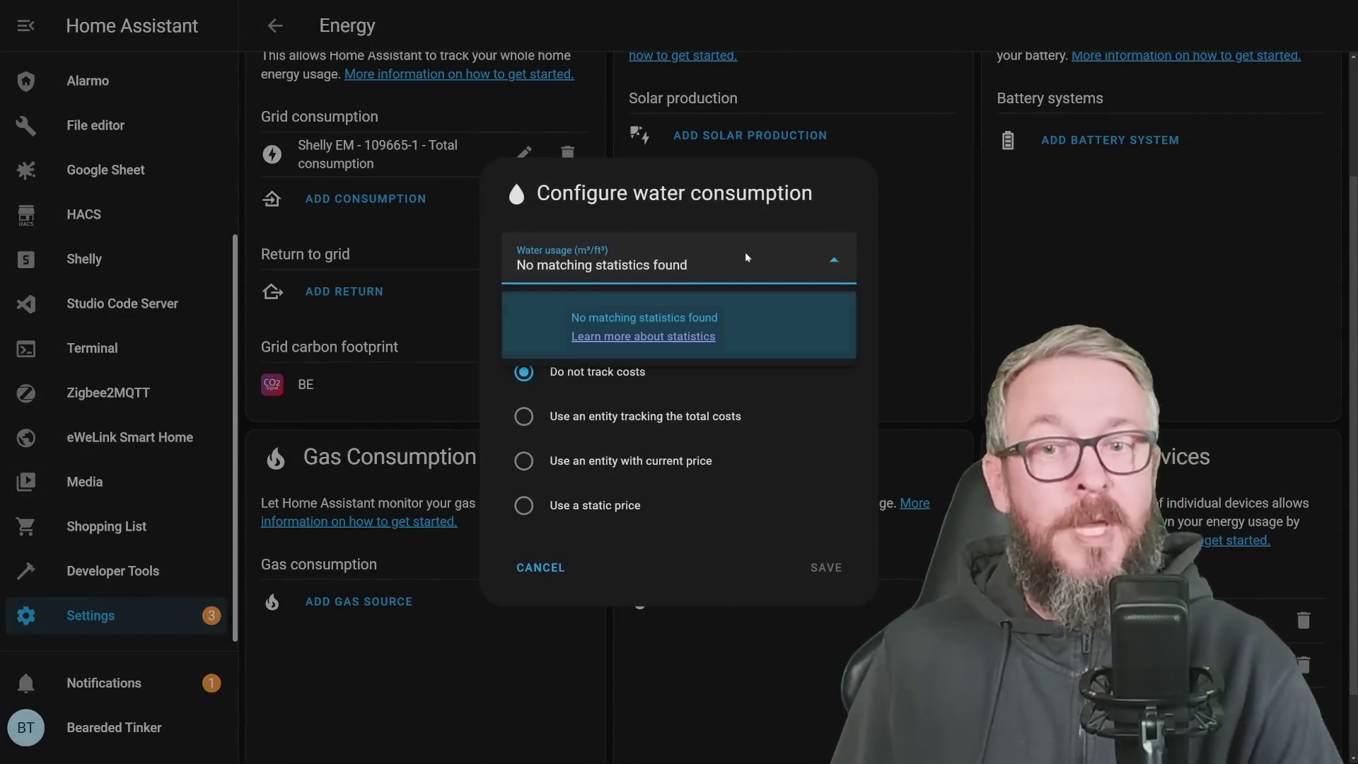
left_click(745, 384)
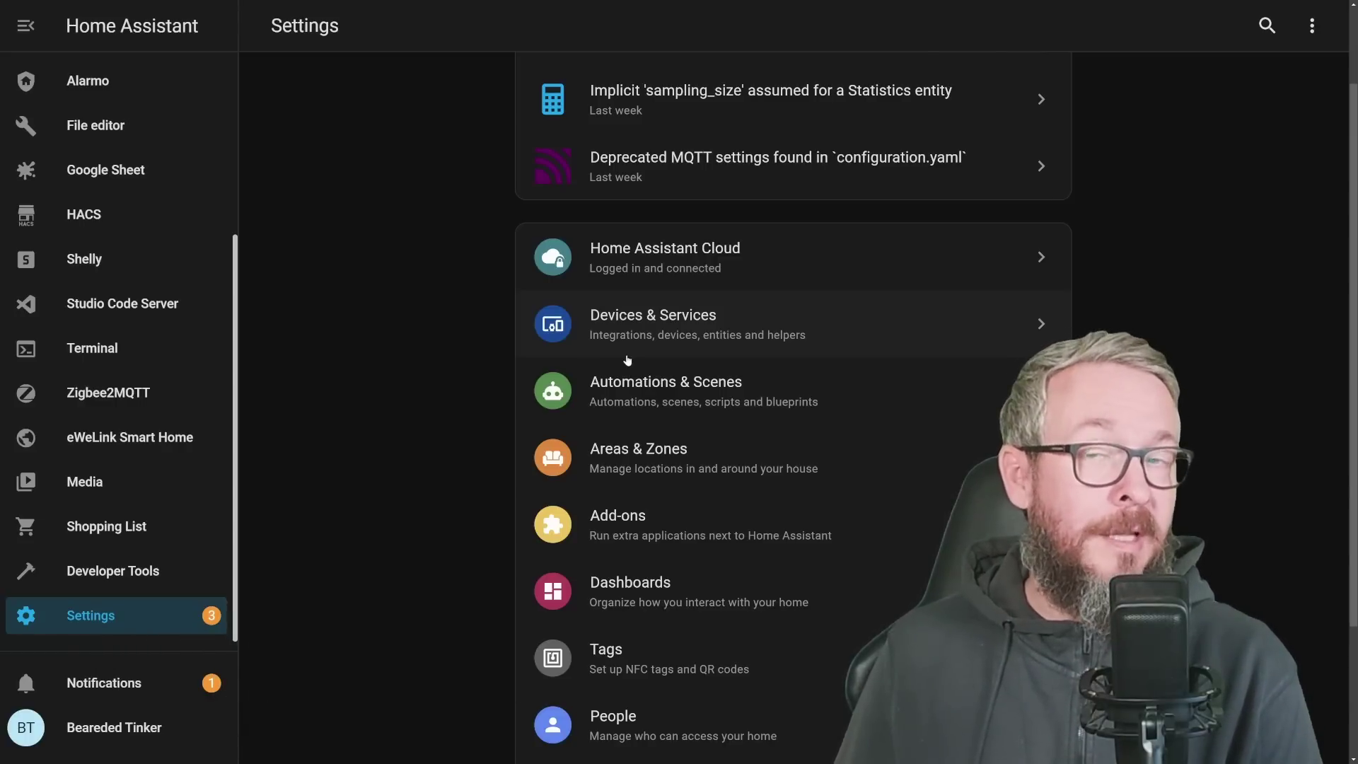
- Open the AQI Warning automation and set its Chinese Air Pollution Level trigger's Above value to 49
left_click(628, 362)
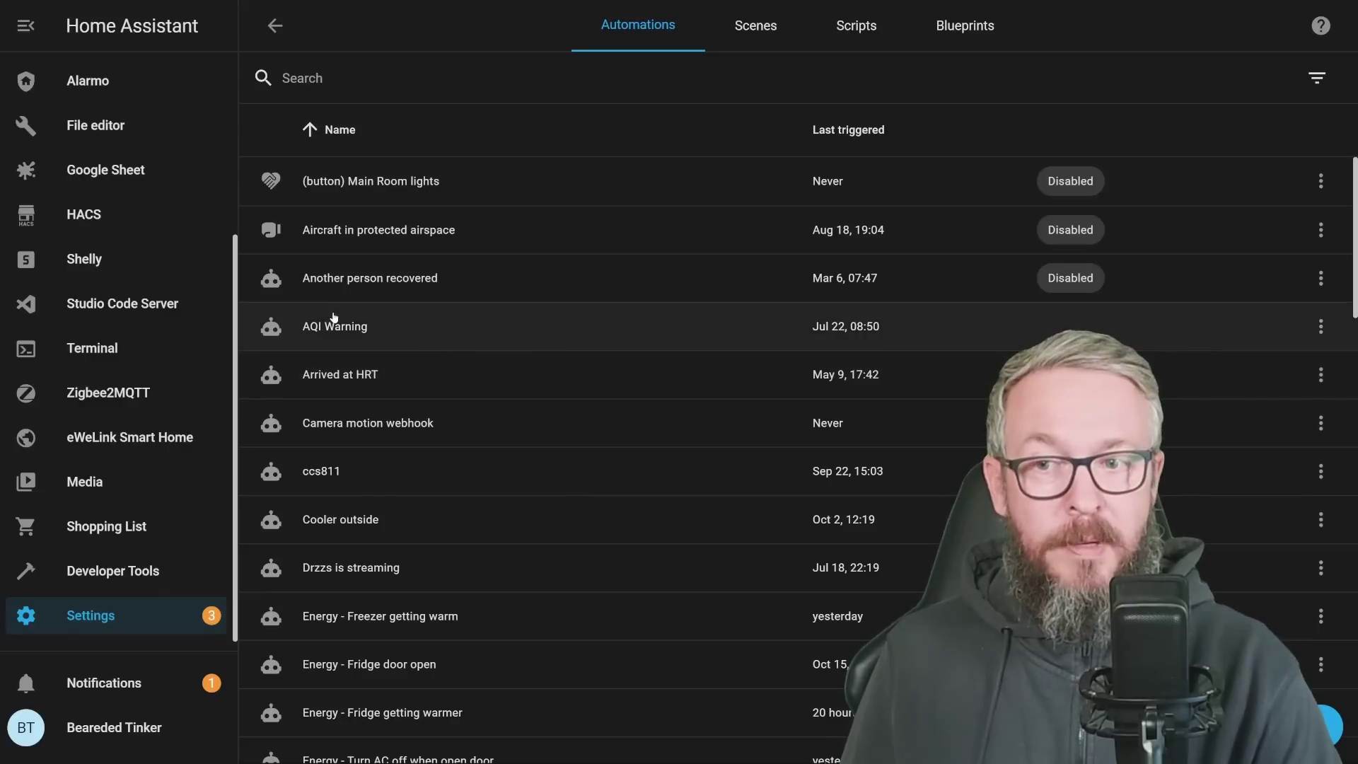
left_click(420, 311)
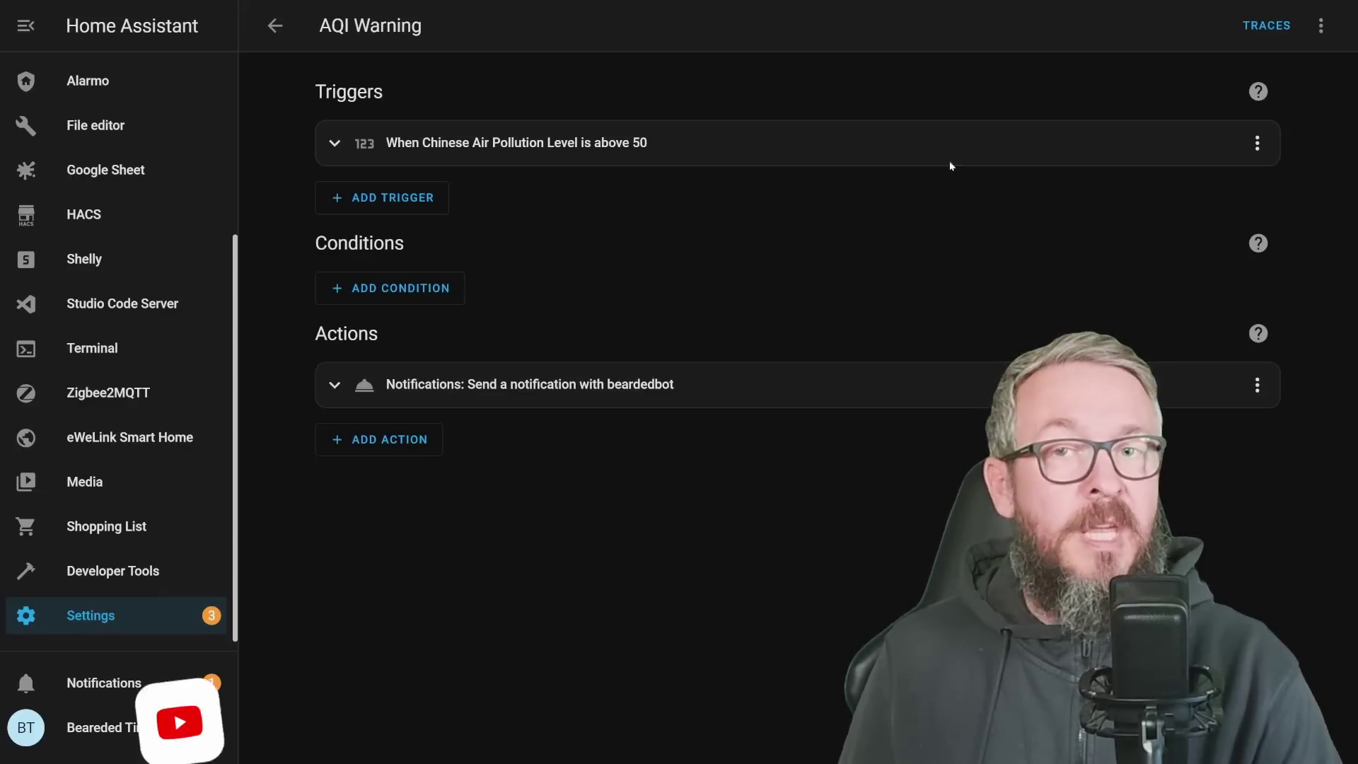
left_click(417, 144)
left_click(400, 365)
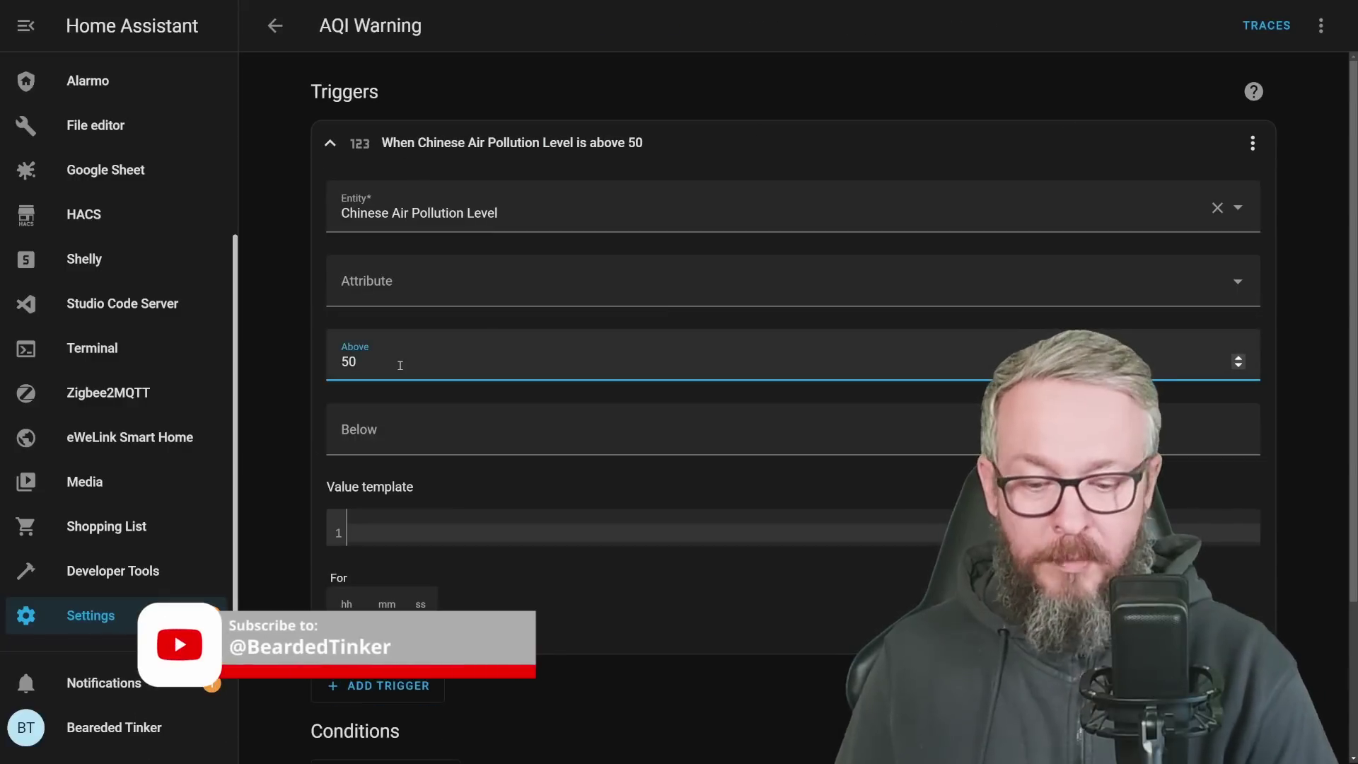
key("BackSpace")
key("BackSpace")
type("49")
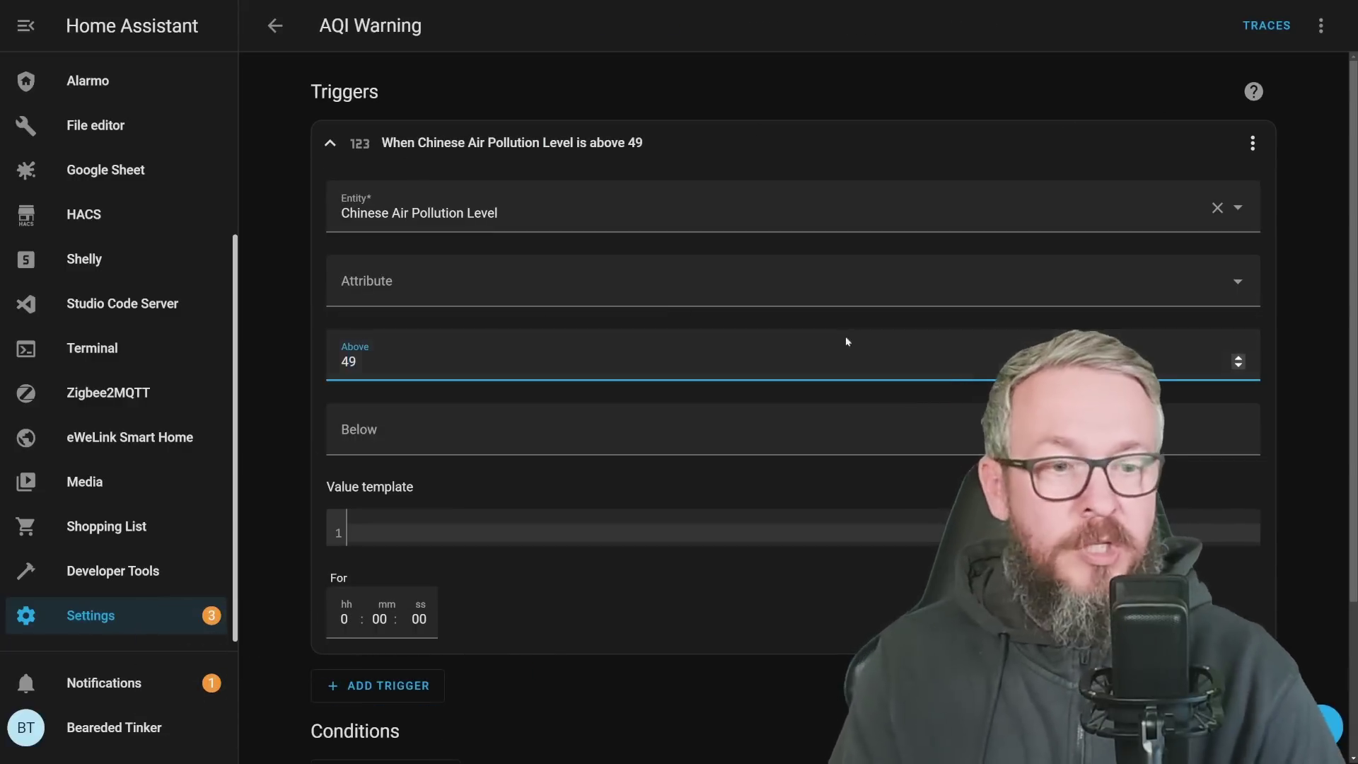
- Go to the Developer Tools and run the basic configuration check
left_click(134, 582)
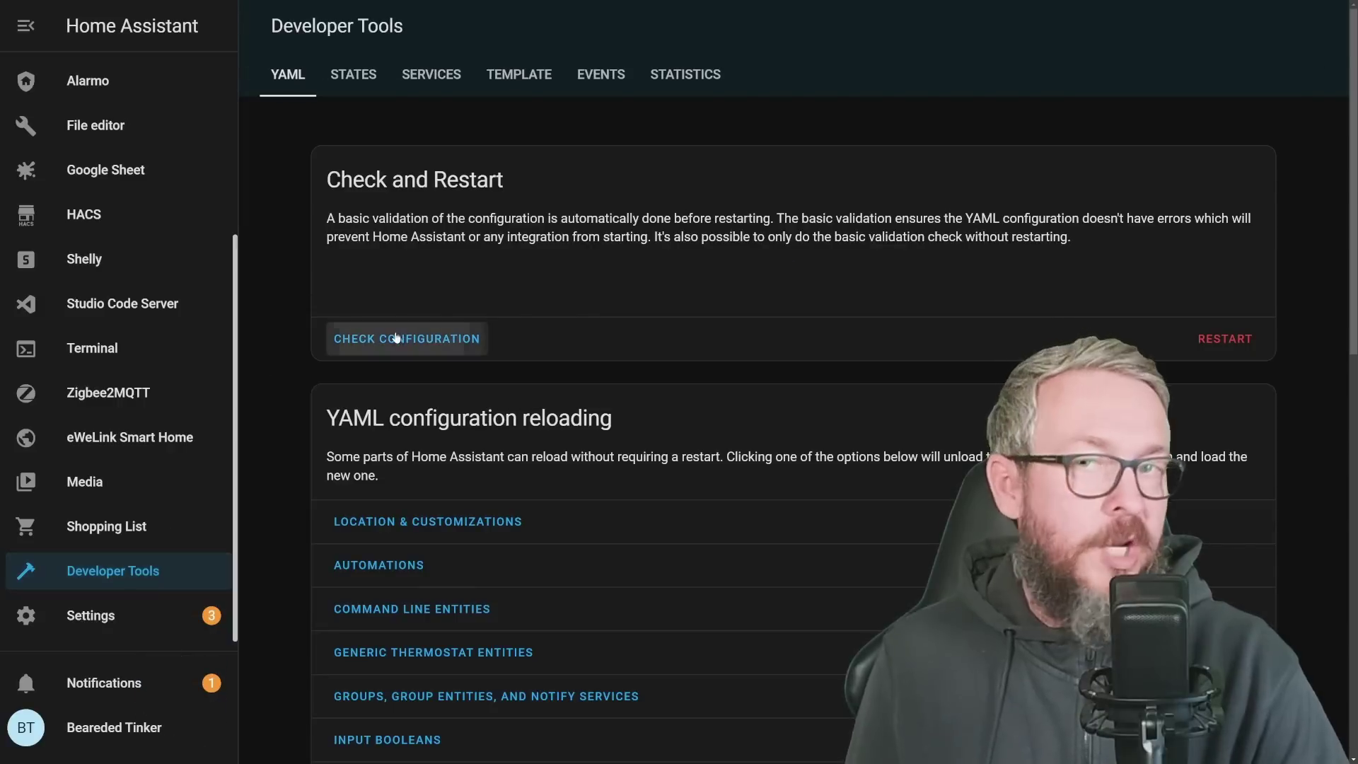
left_click(396, 338)
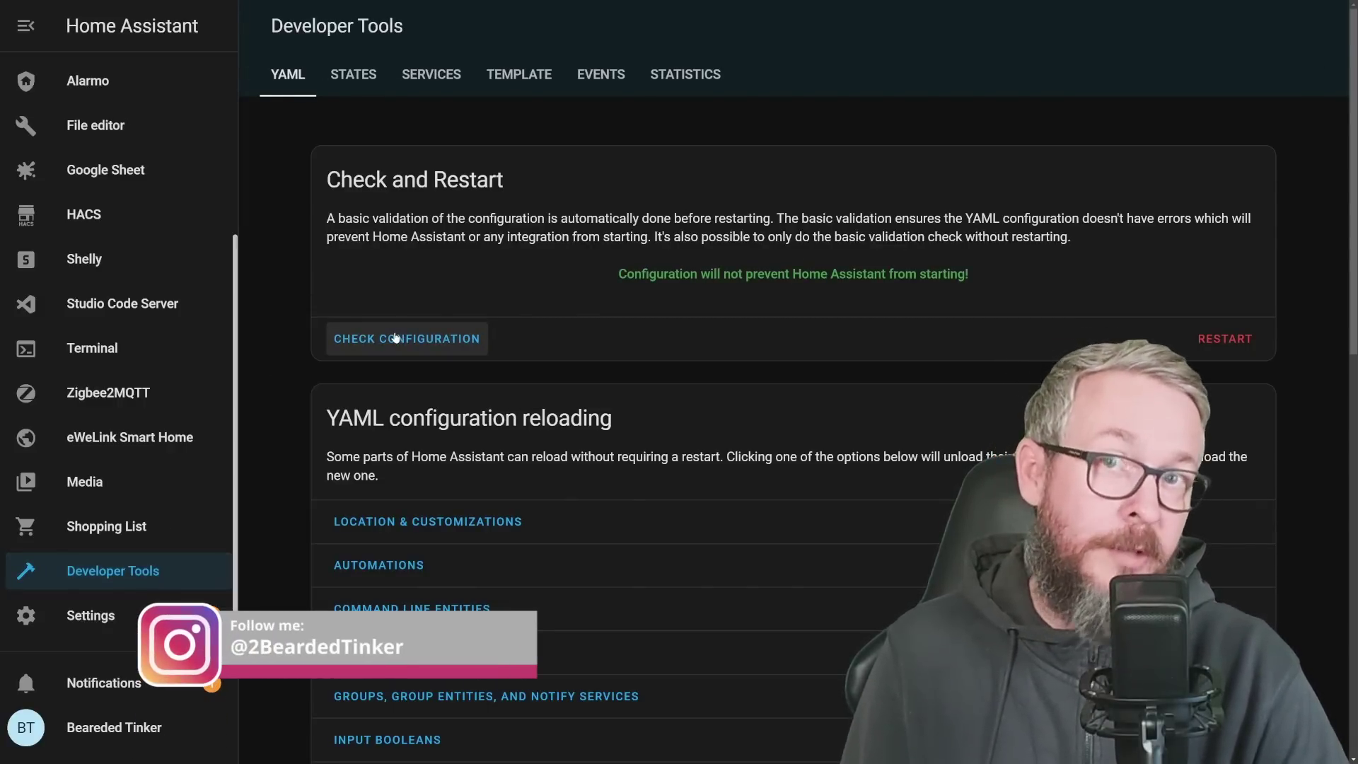
- Reload the automations from the YAML configuration reloading options
left_click(375, 566)
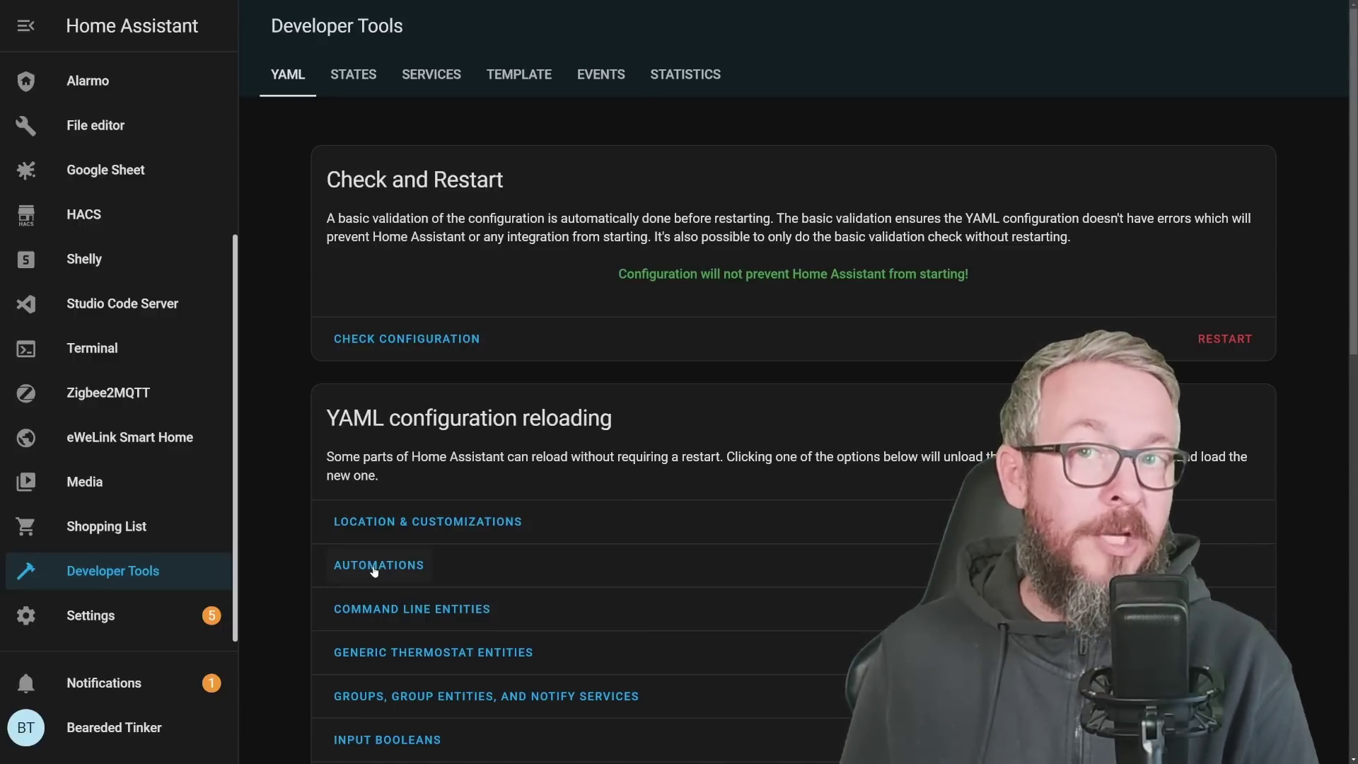
scroll(375, 572, "down", 10)
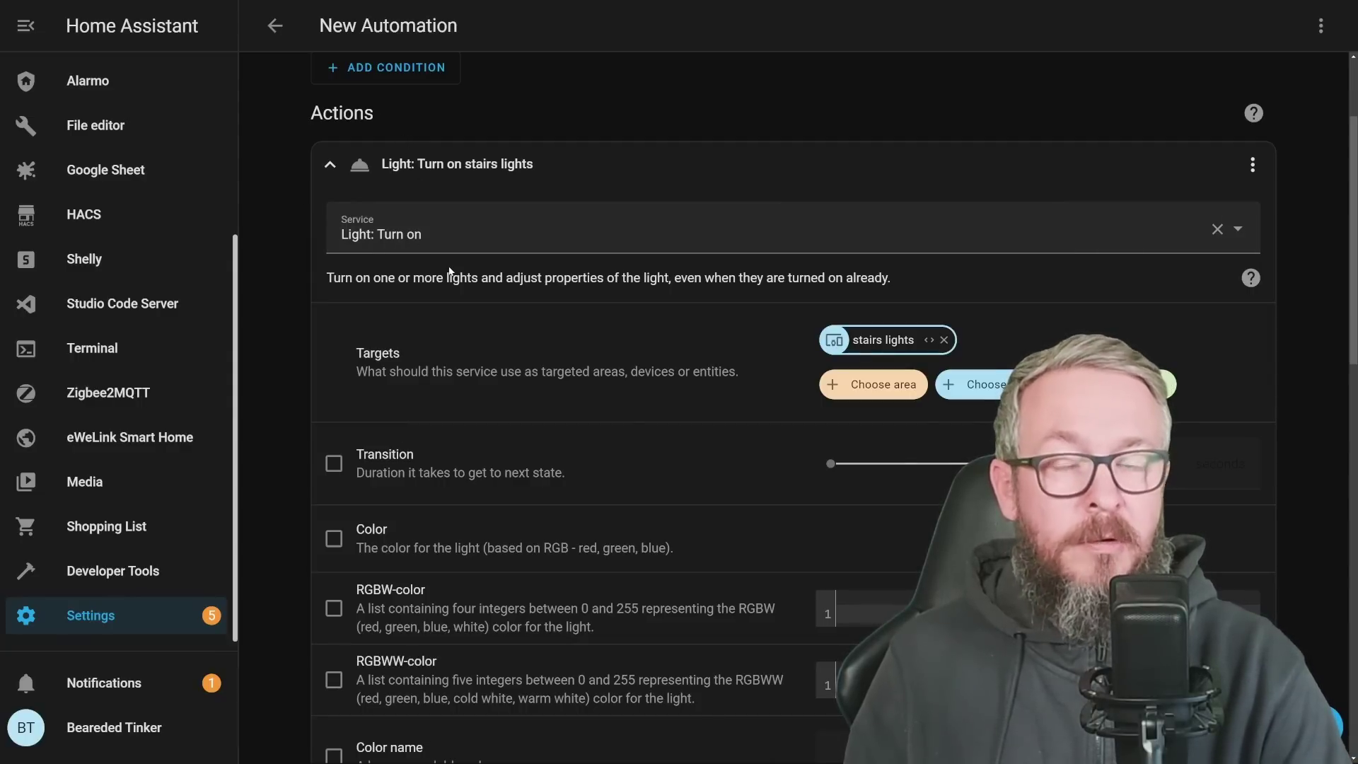
- Enable Color temperature (Kelvin) in the new automation's action that turns on the stairs lights, and raise its value to roughly three quarters of the range
scroll(450, 271, "down", 4)
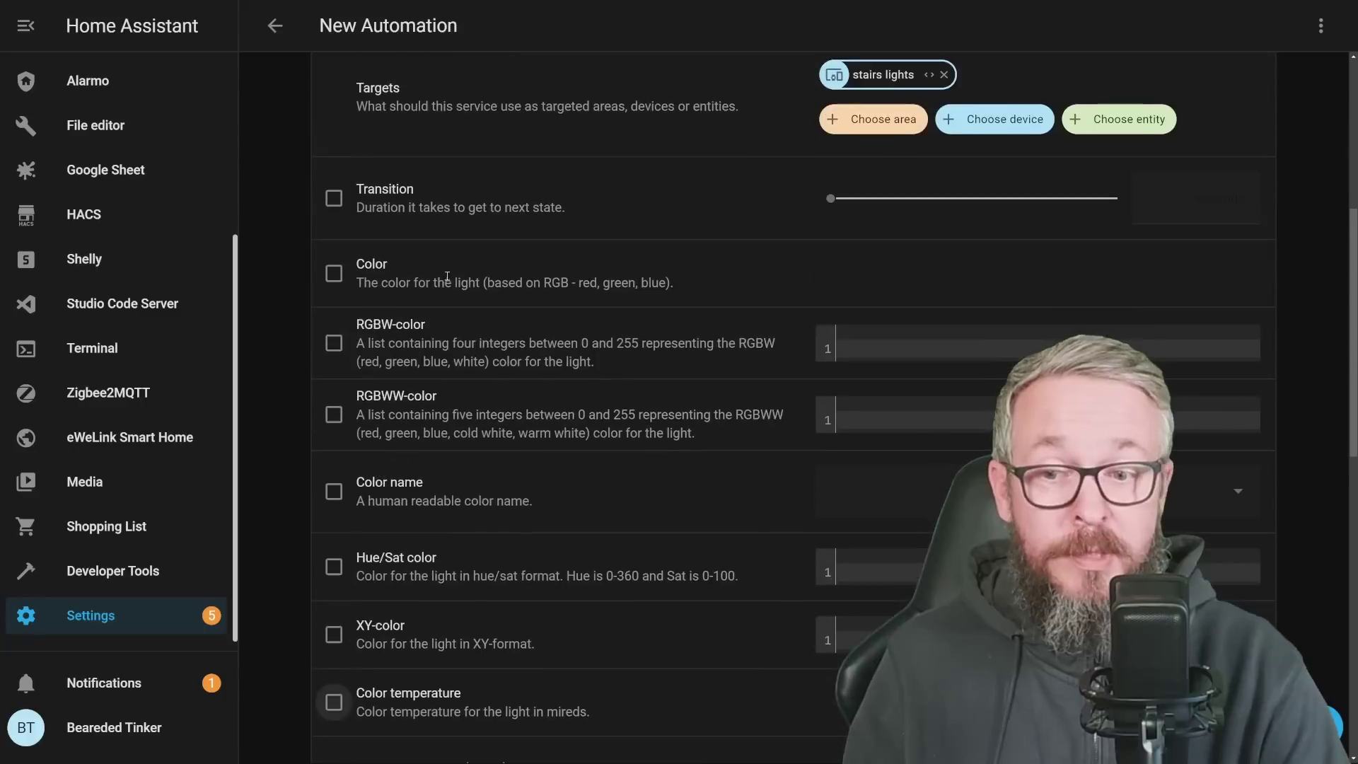
scroll(446, 280, "down", 6)
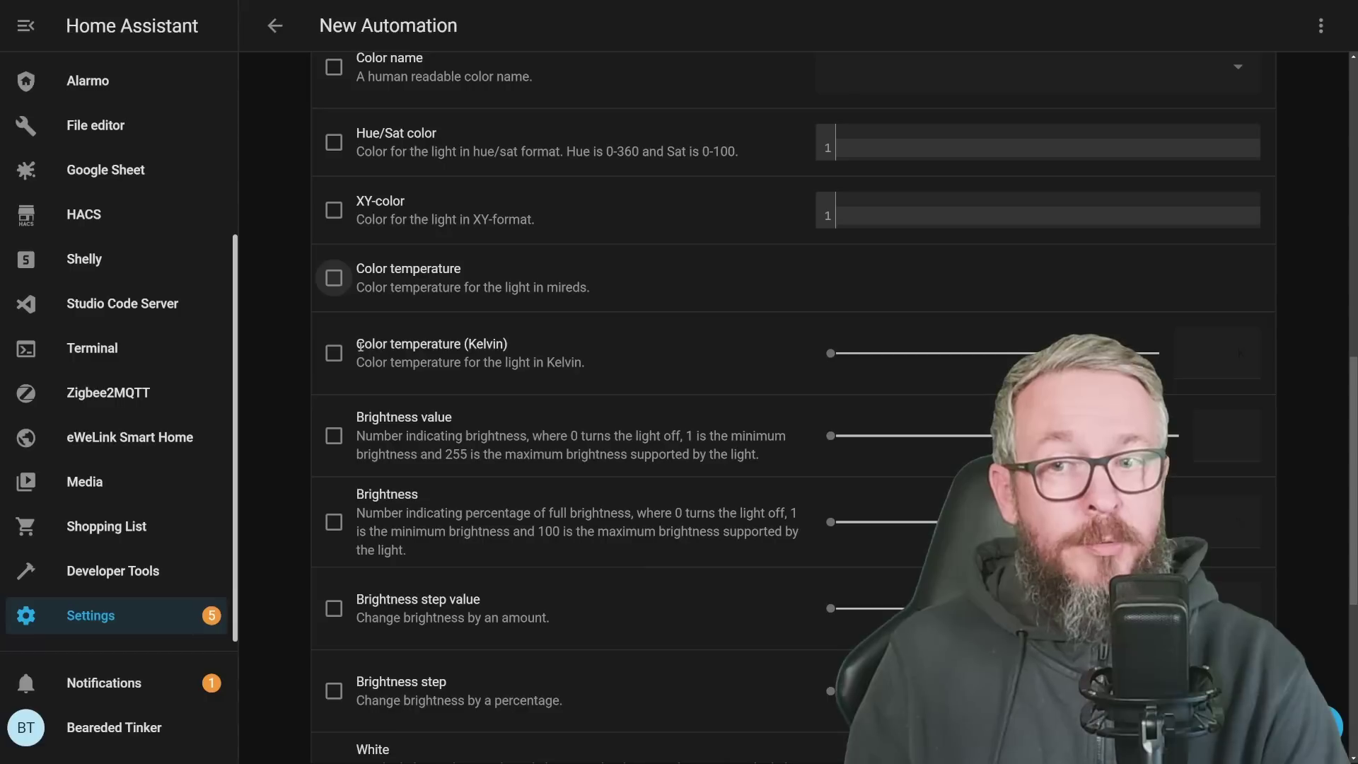
left_click(338, 353)
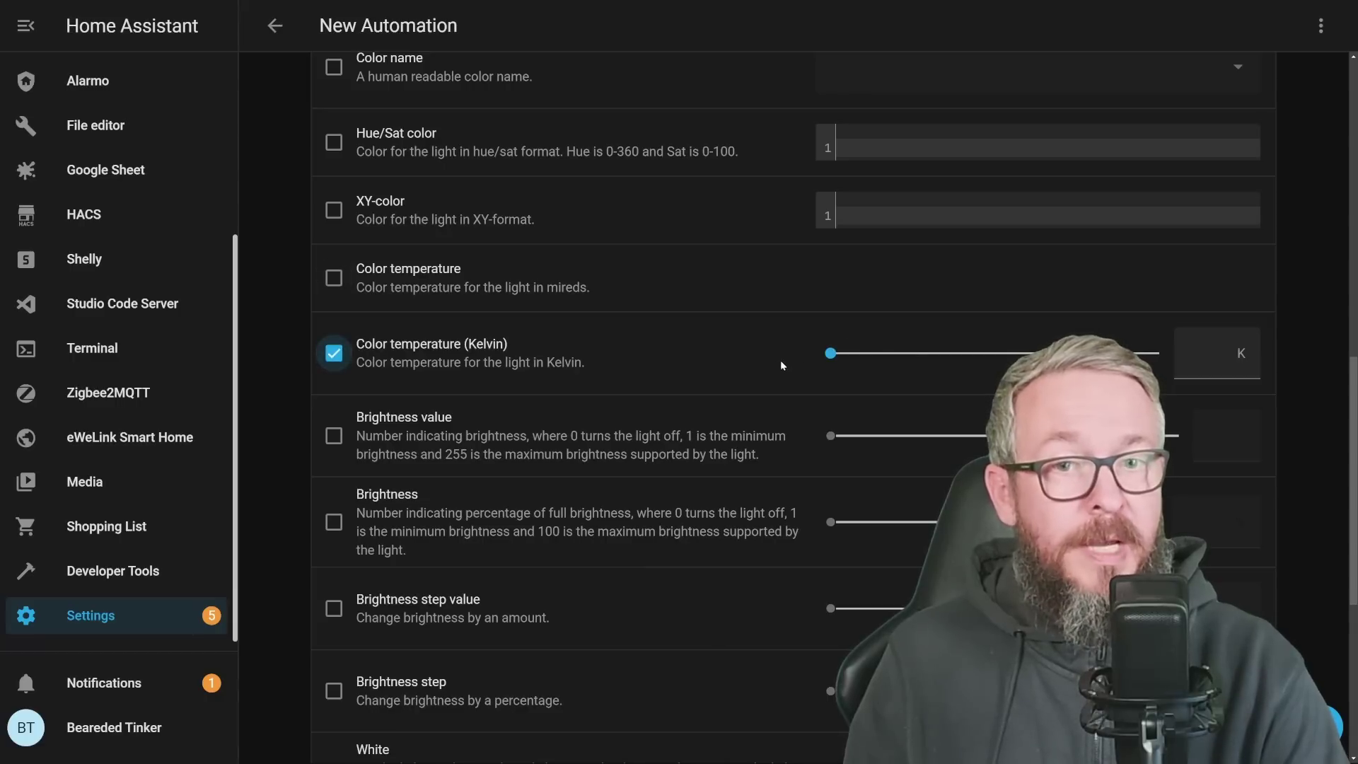
left_click_drag(830, 353, 1073, 353)
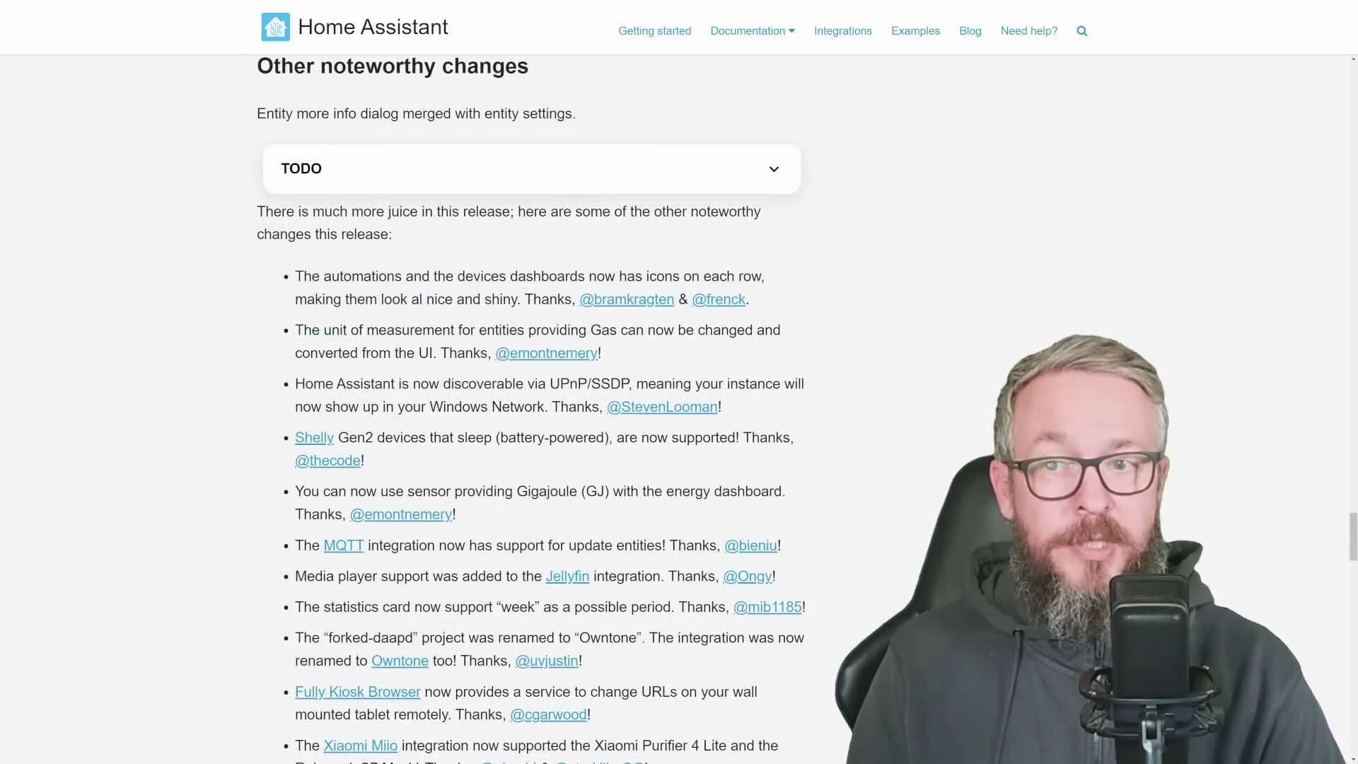
- Read through the release notes from the other noteworthy changes and new integrations to the list of breaking changes
scroll(530, 403, "down", 4)
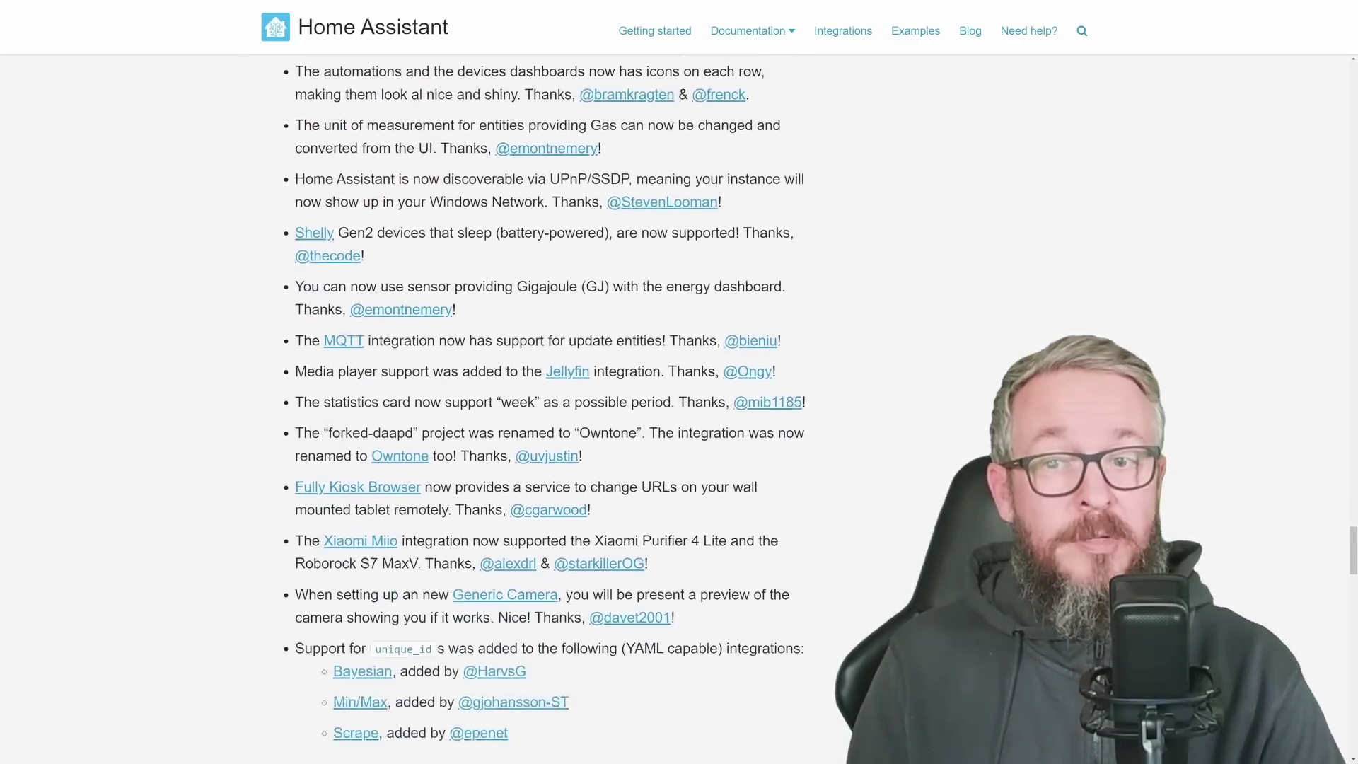
scroll(530, 403, "down", 4)
scroll(531, 403, "down", 4)
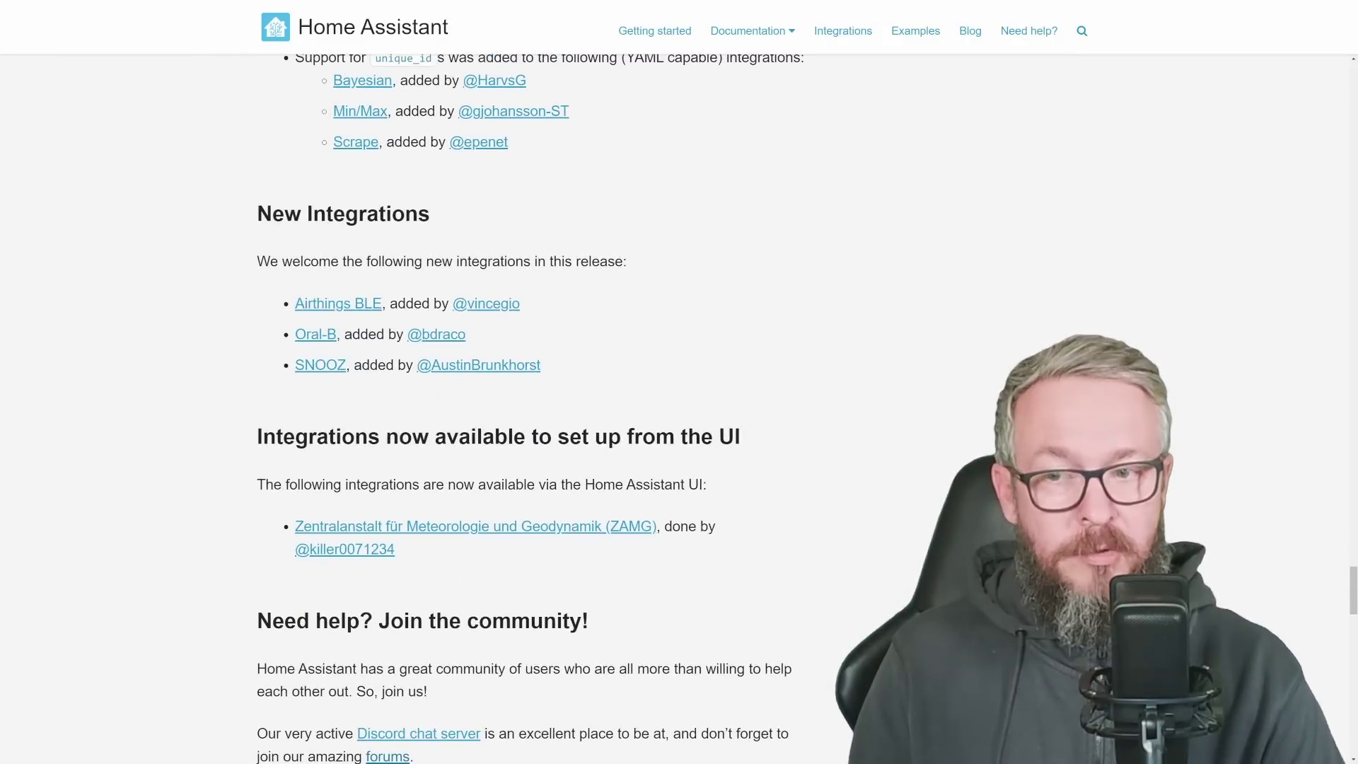
scroll(530, 403, "down", 4)
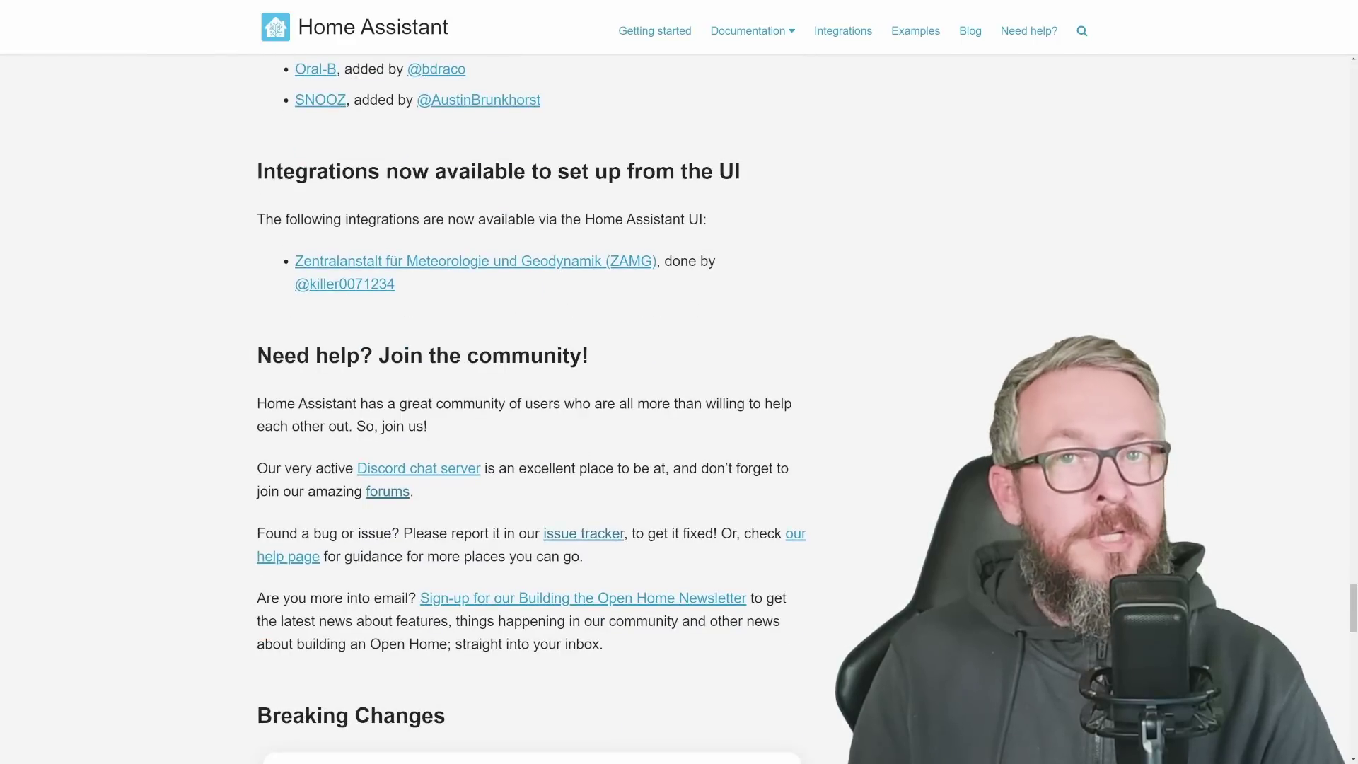
scroll(530, 403, "down", 8)
scroll(530, 403, "down", 2)
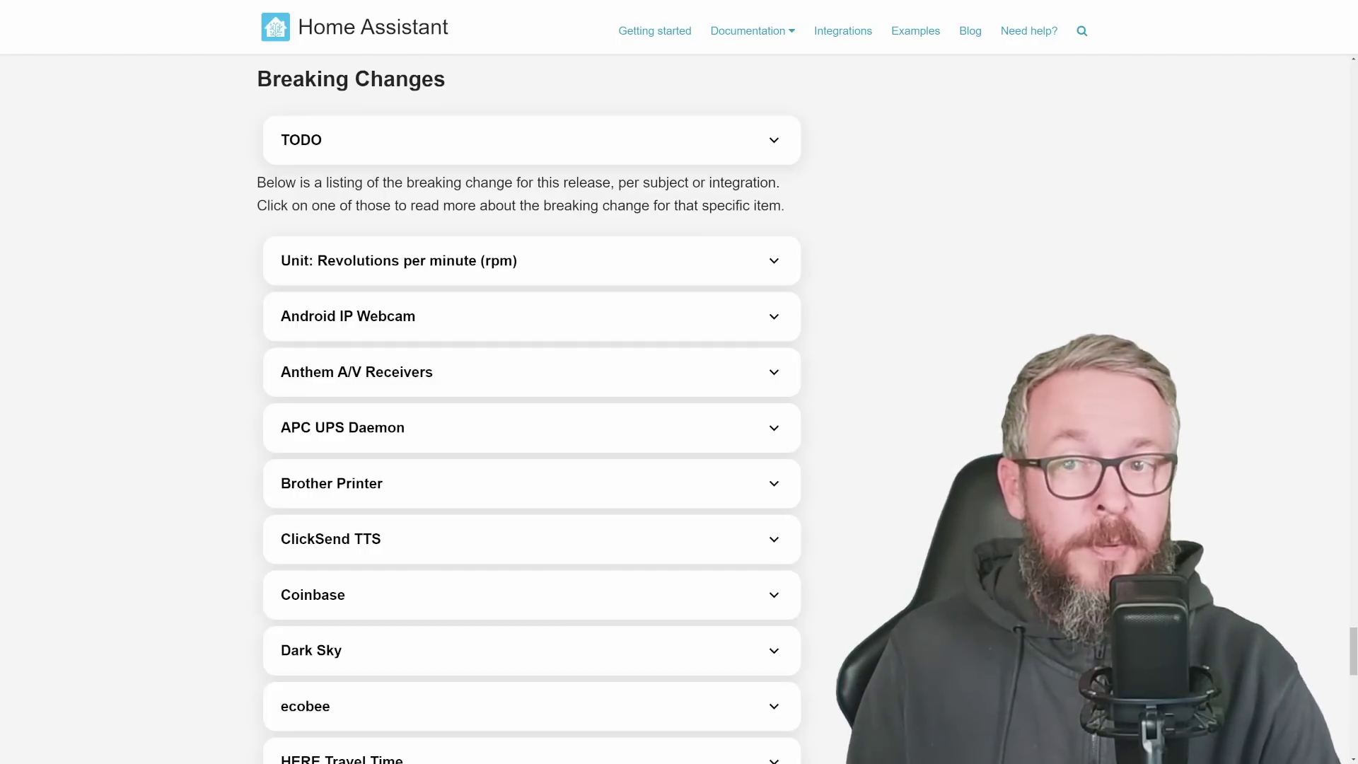
- Expand the breaking change on the revolutions per minute unit and examine the lower-case rpm variant in its description
left_click(492, 259)
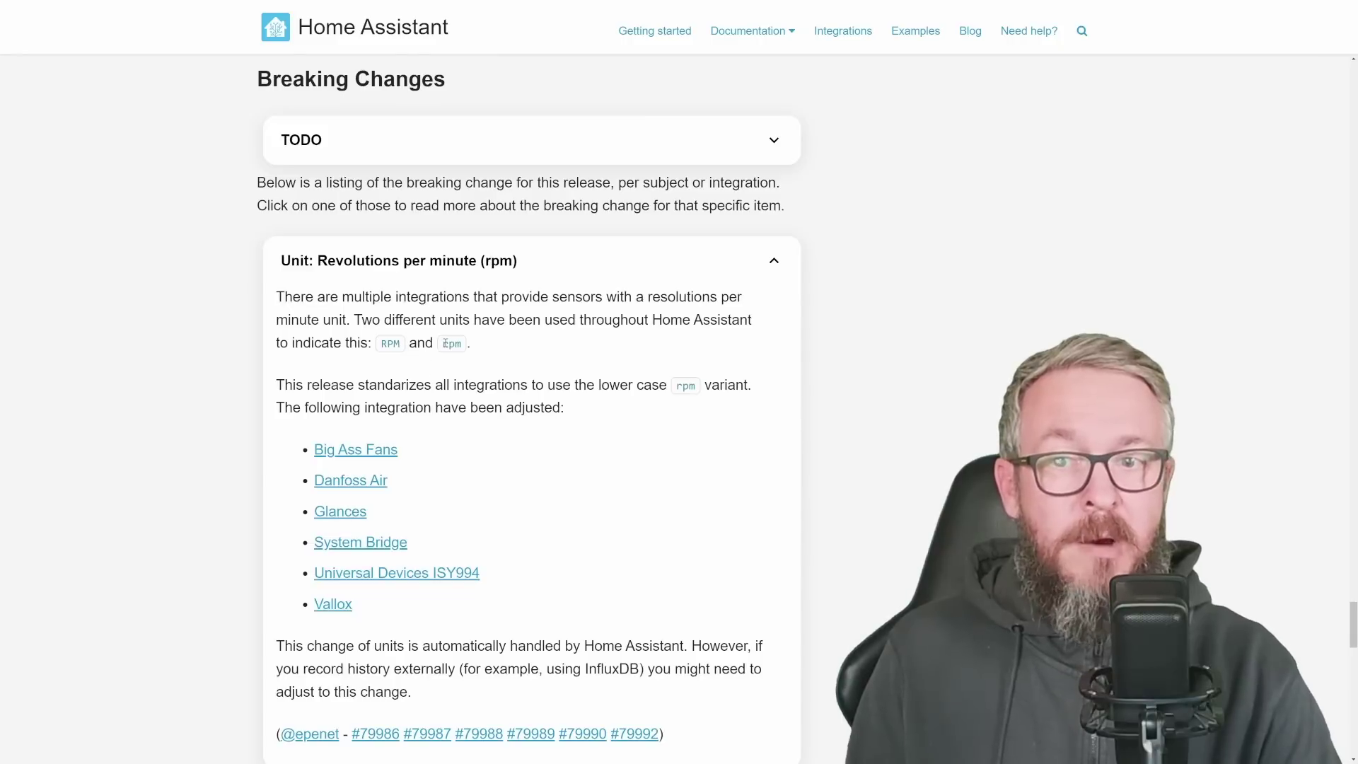
left_click_drag(442, 344, 466, 348)
left_click(432, 400)
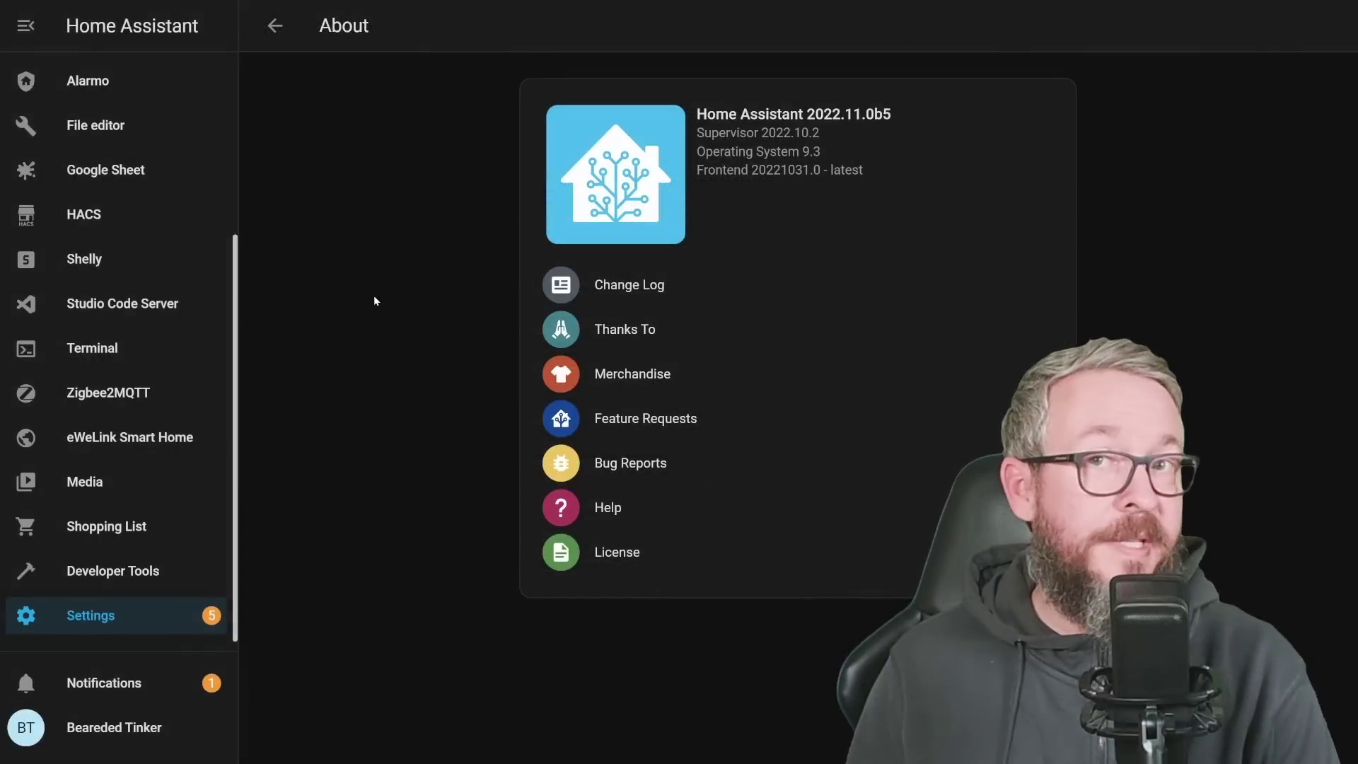
- Highlight the installed Home Assistant version on the About page and go to the Settings overview to check the available updates
left_click_drag(700, 113, 894, 112)
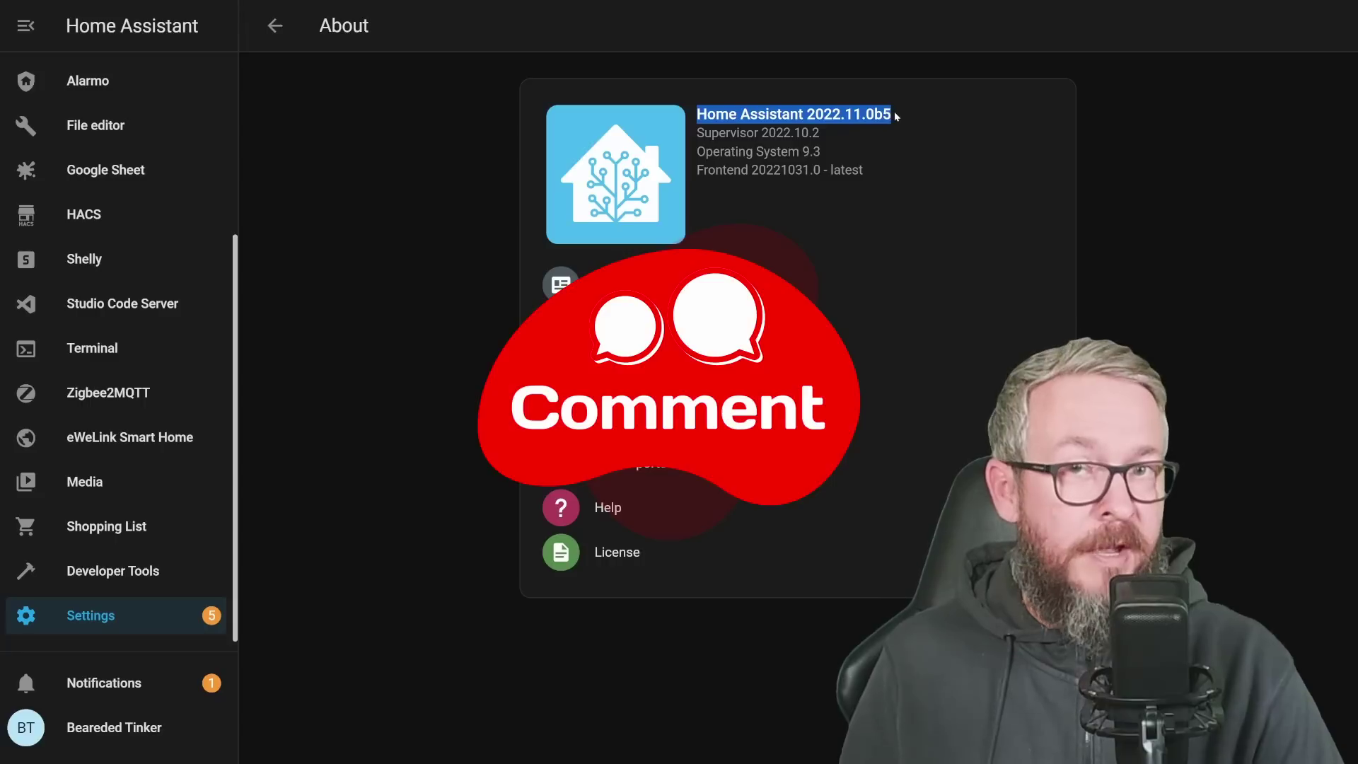
left_click(126, 632)
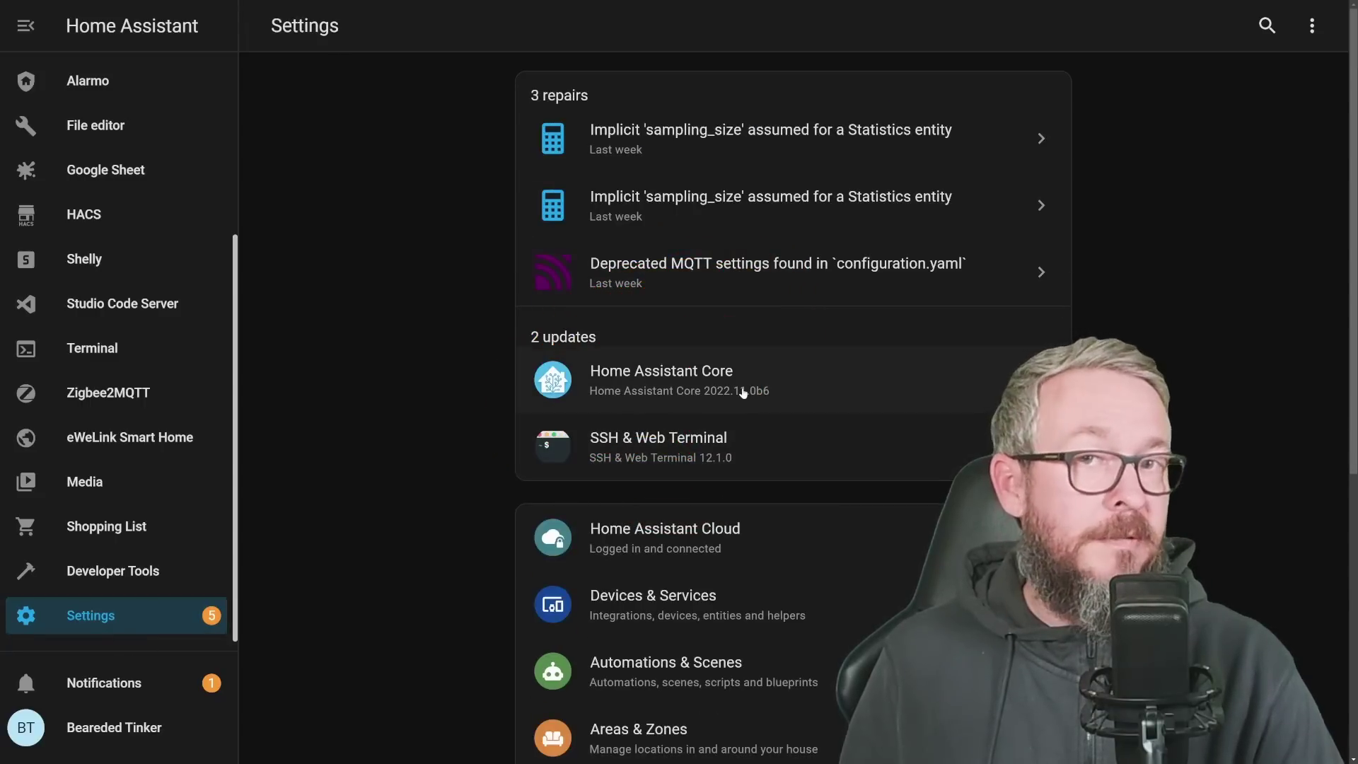